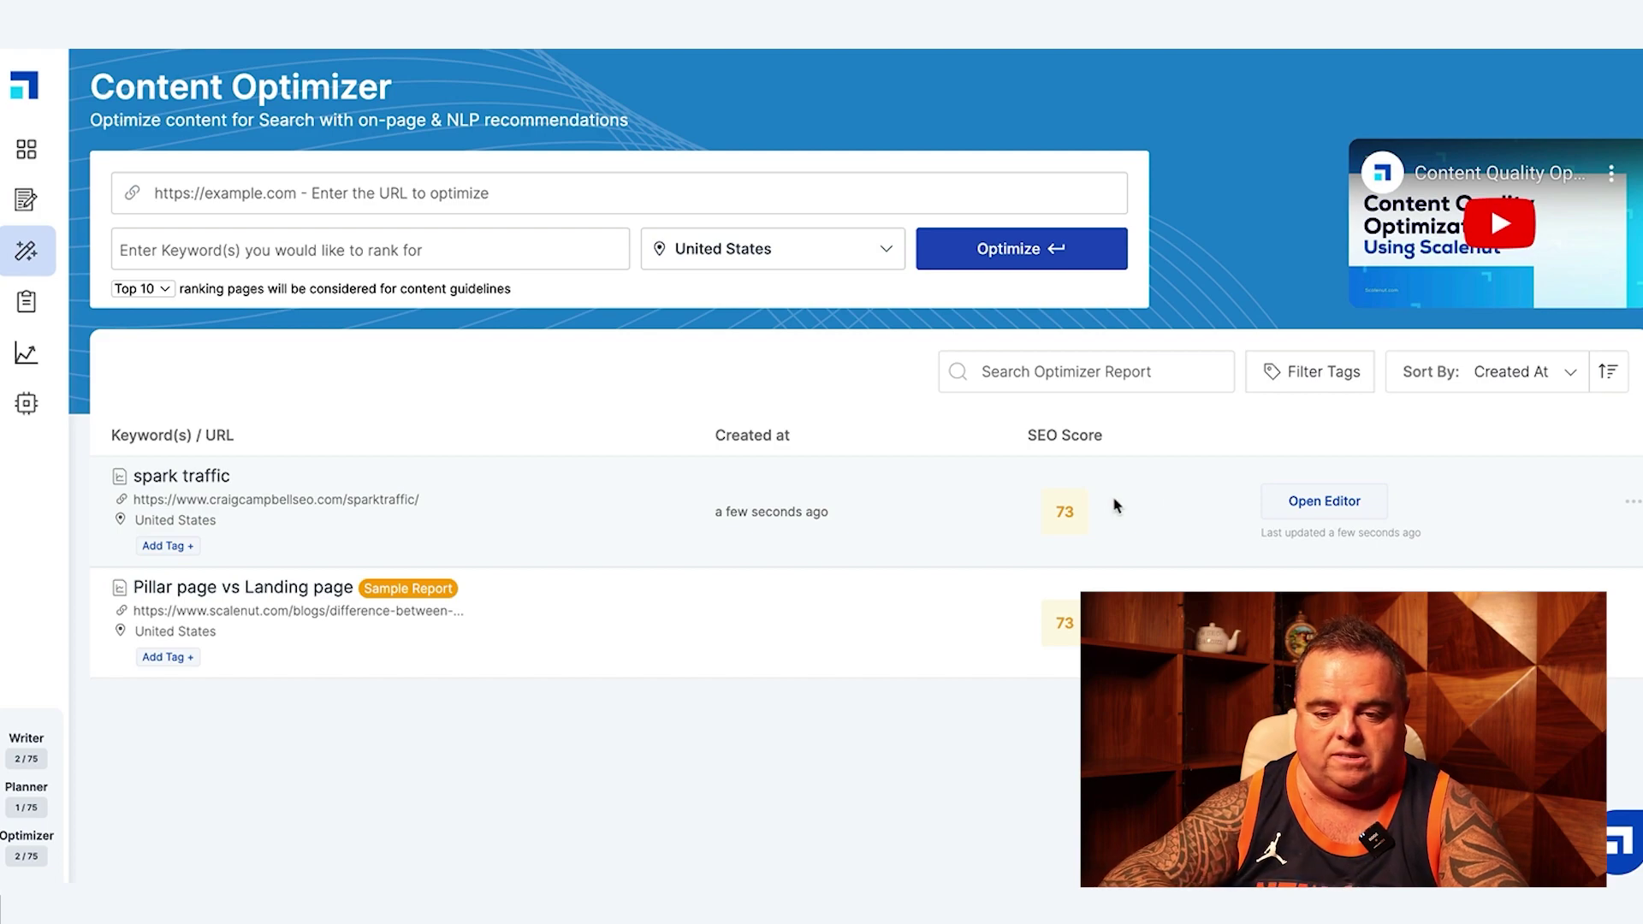
Step: Open the 'spark traffic' report in the editor, which scores 73/100 at 2260 words
left_click(1331, 500)
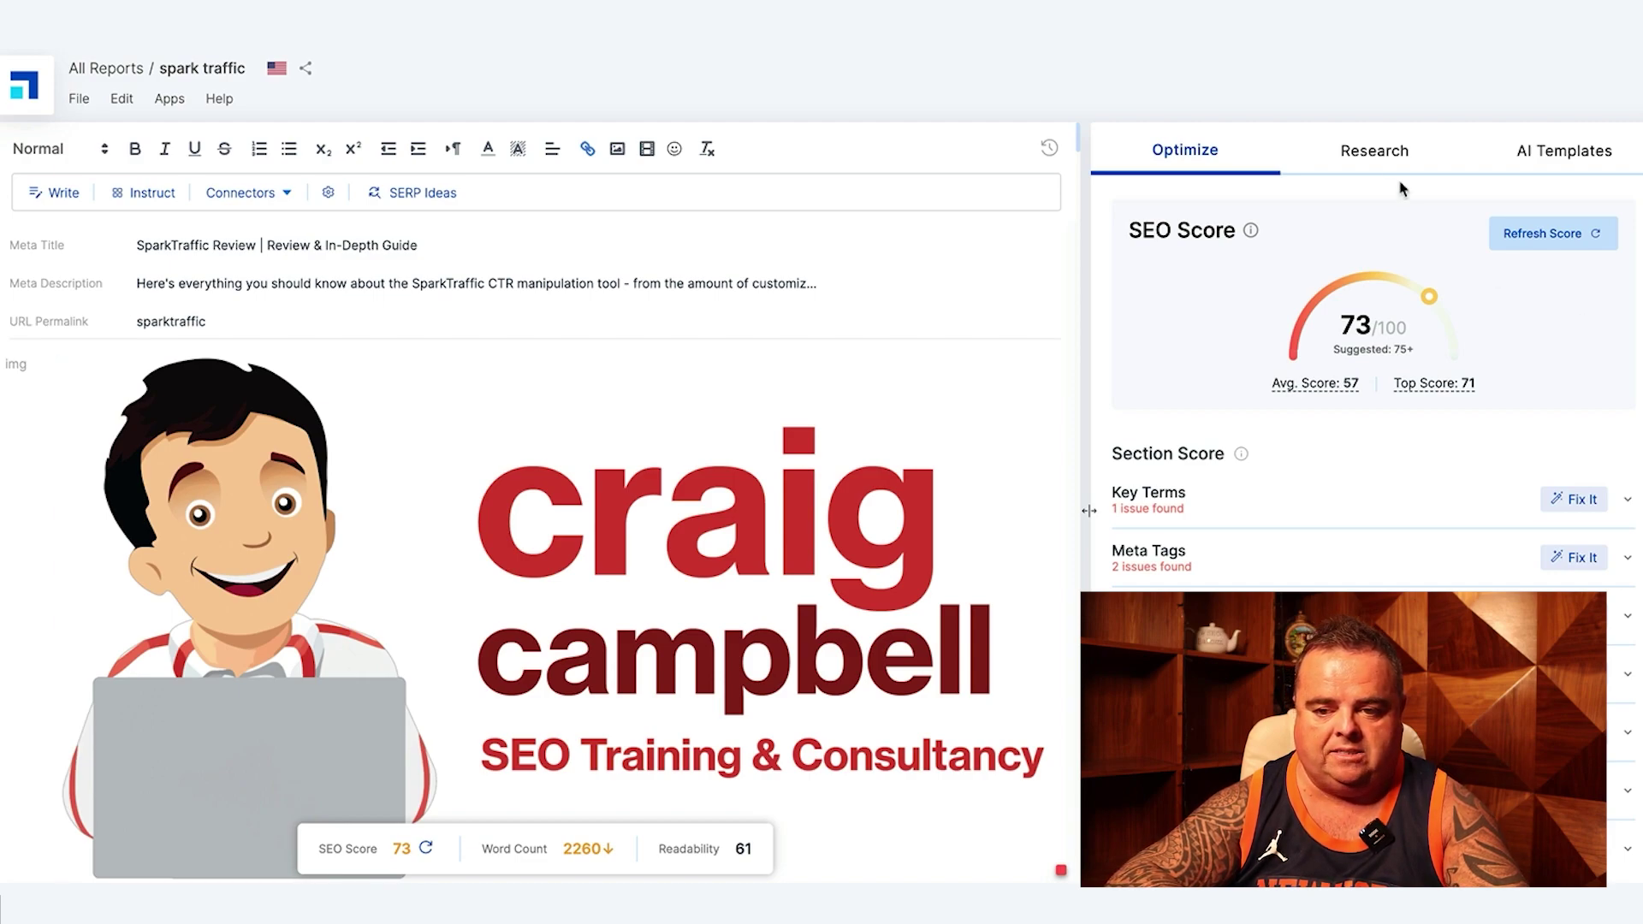
Step: Bring up the Research panel listing key terms like website traffic, sparktraffic and google
left_click(1386, 156)
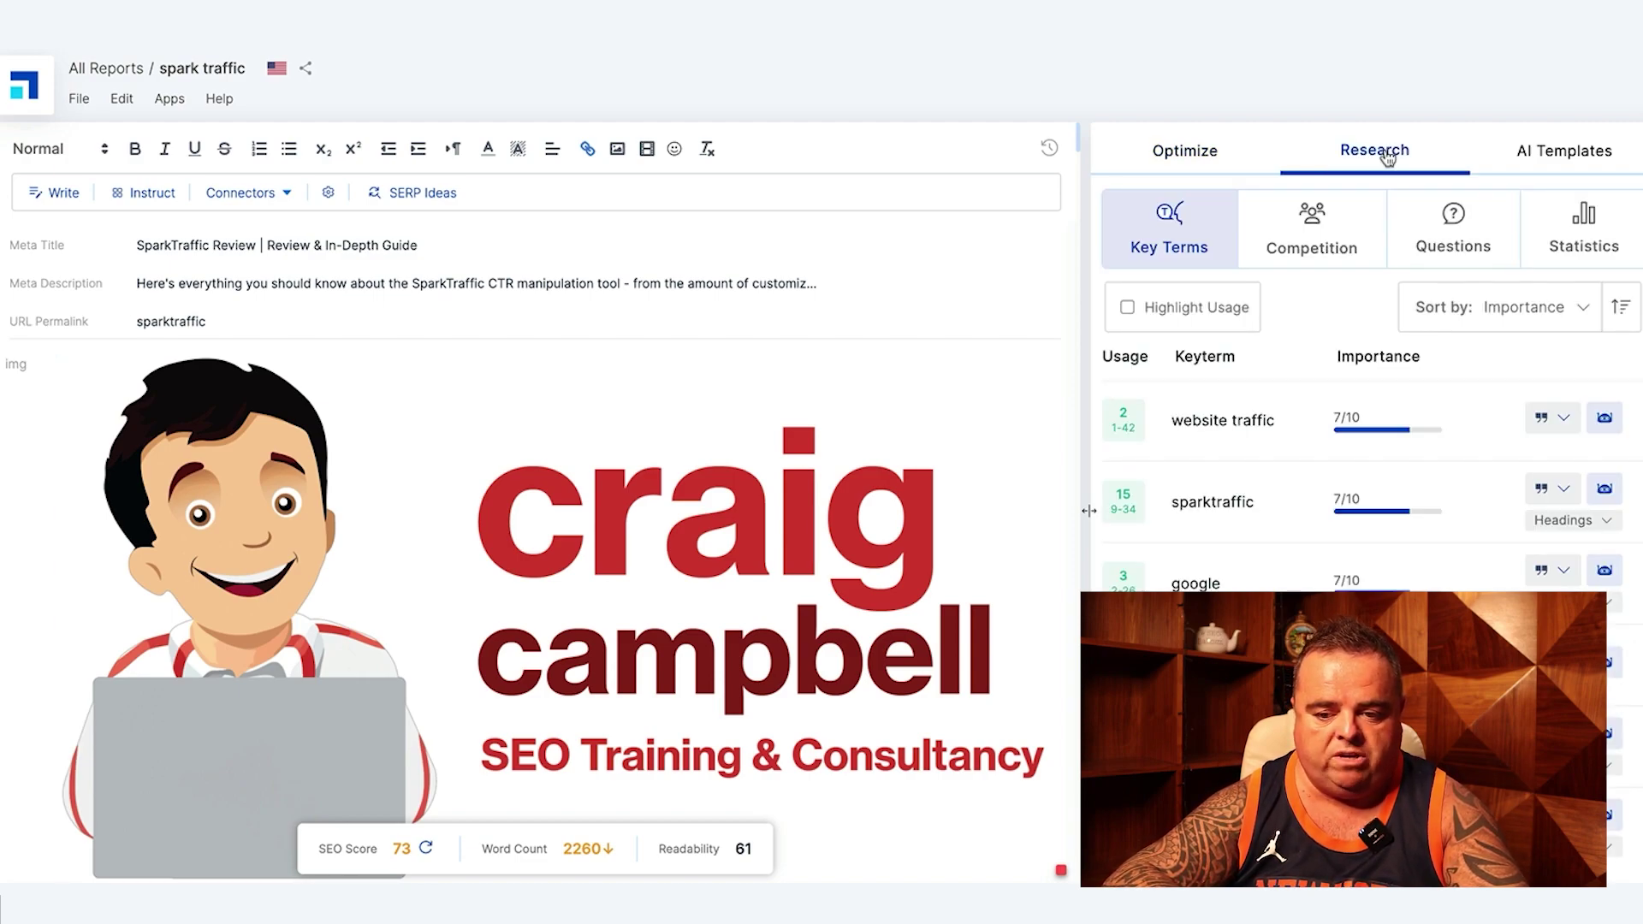
Step: Browse the Competition, Questions, Statistics and Key Terms research lists for spark traffic
left_click(1343, 226)
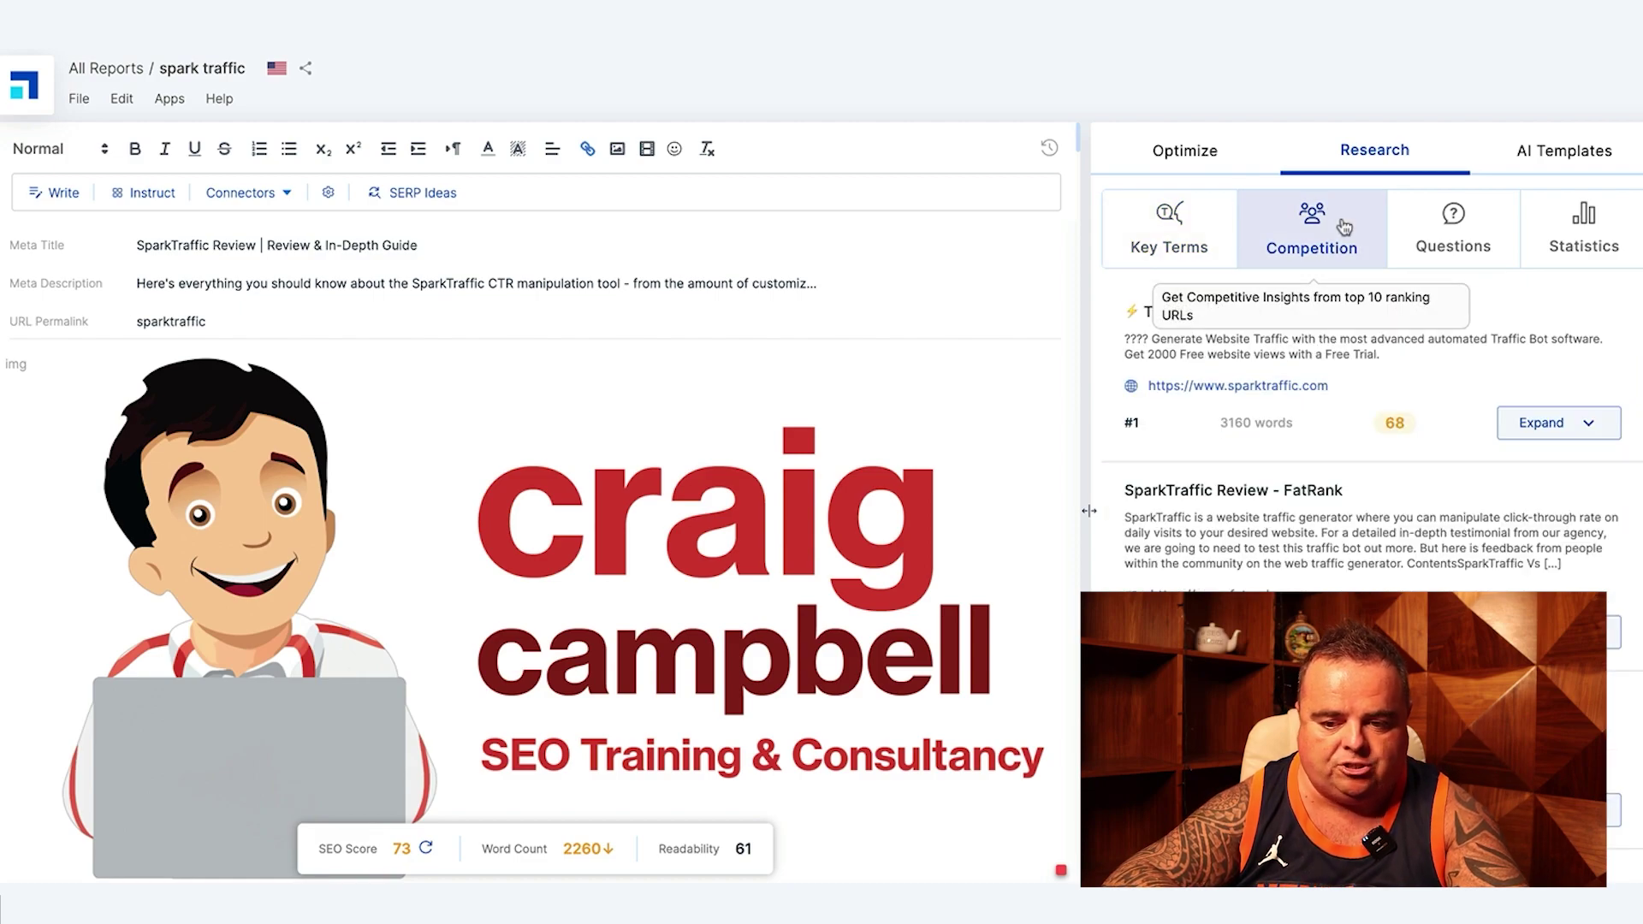
left_click(1455, 224)
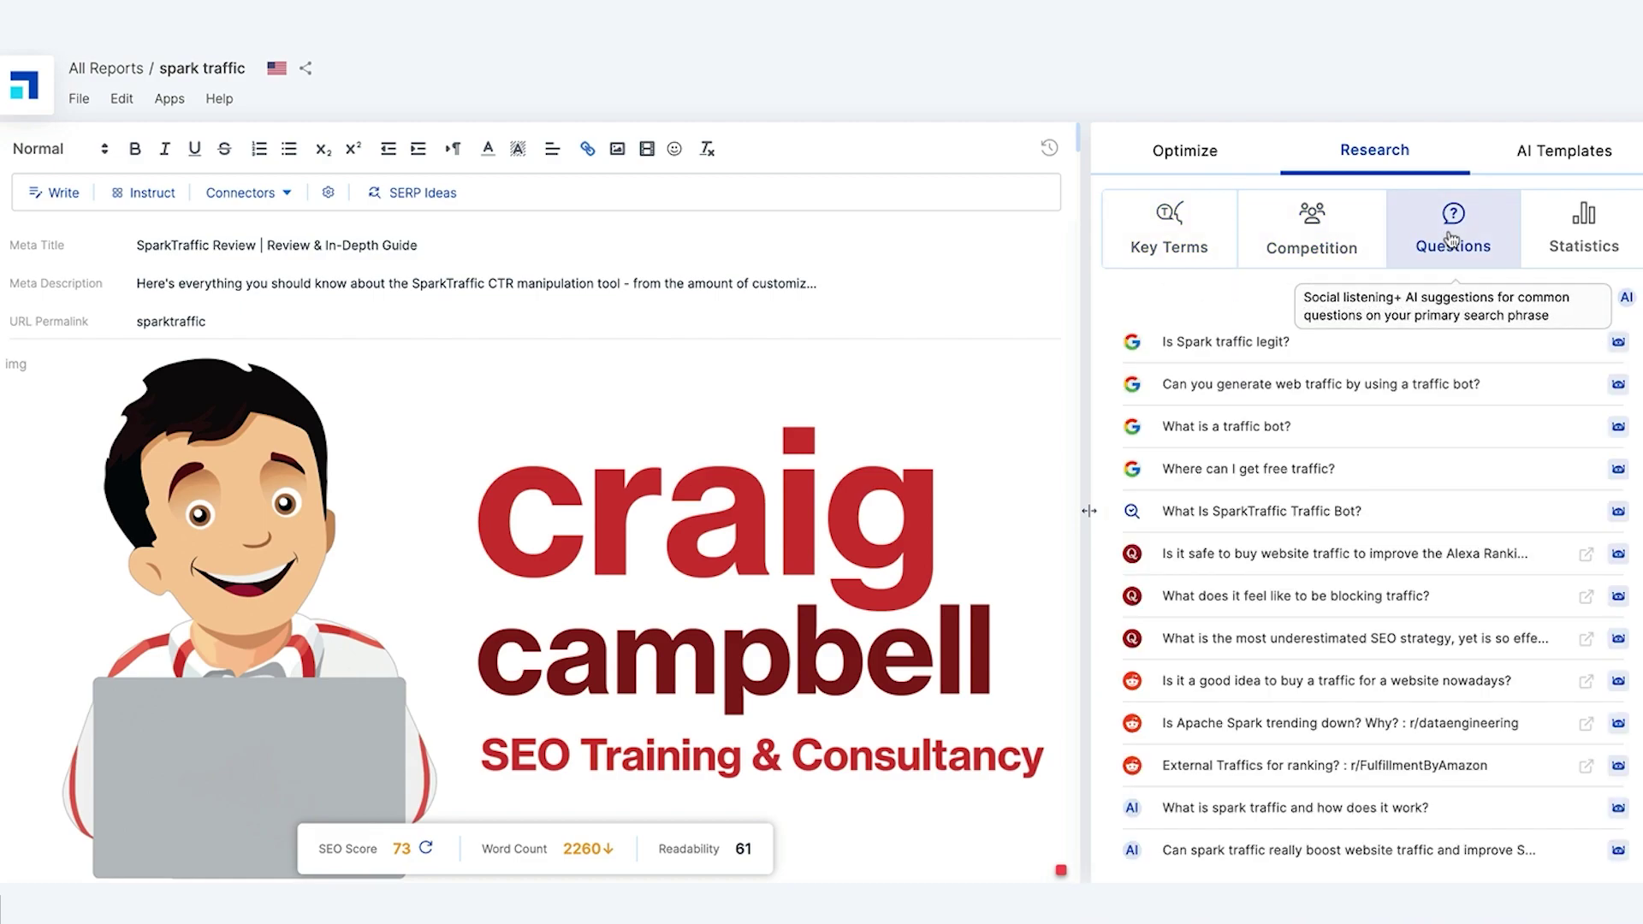
left_click(1540, 240)
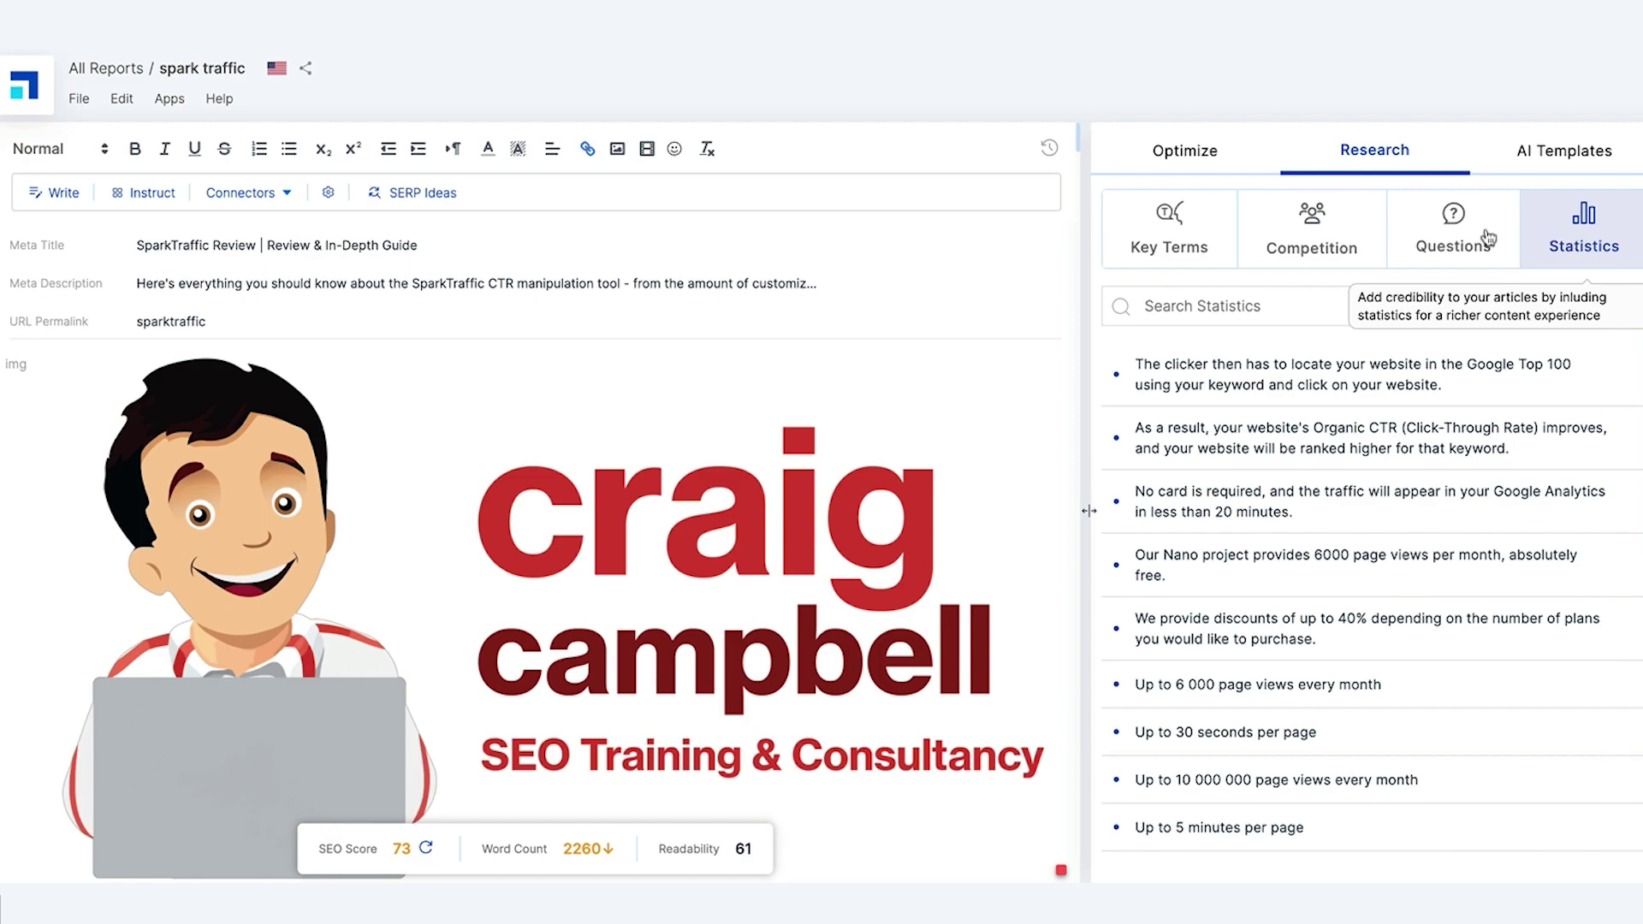
left_click(1177, 245)
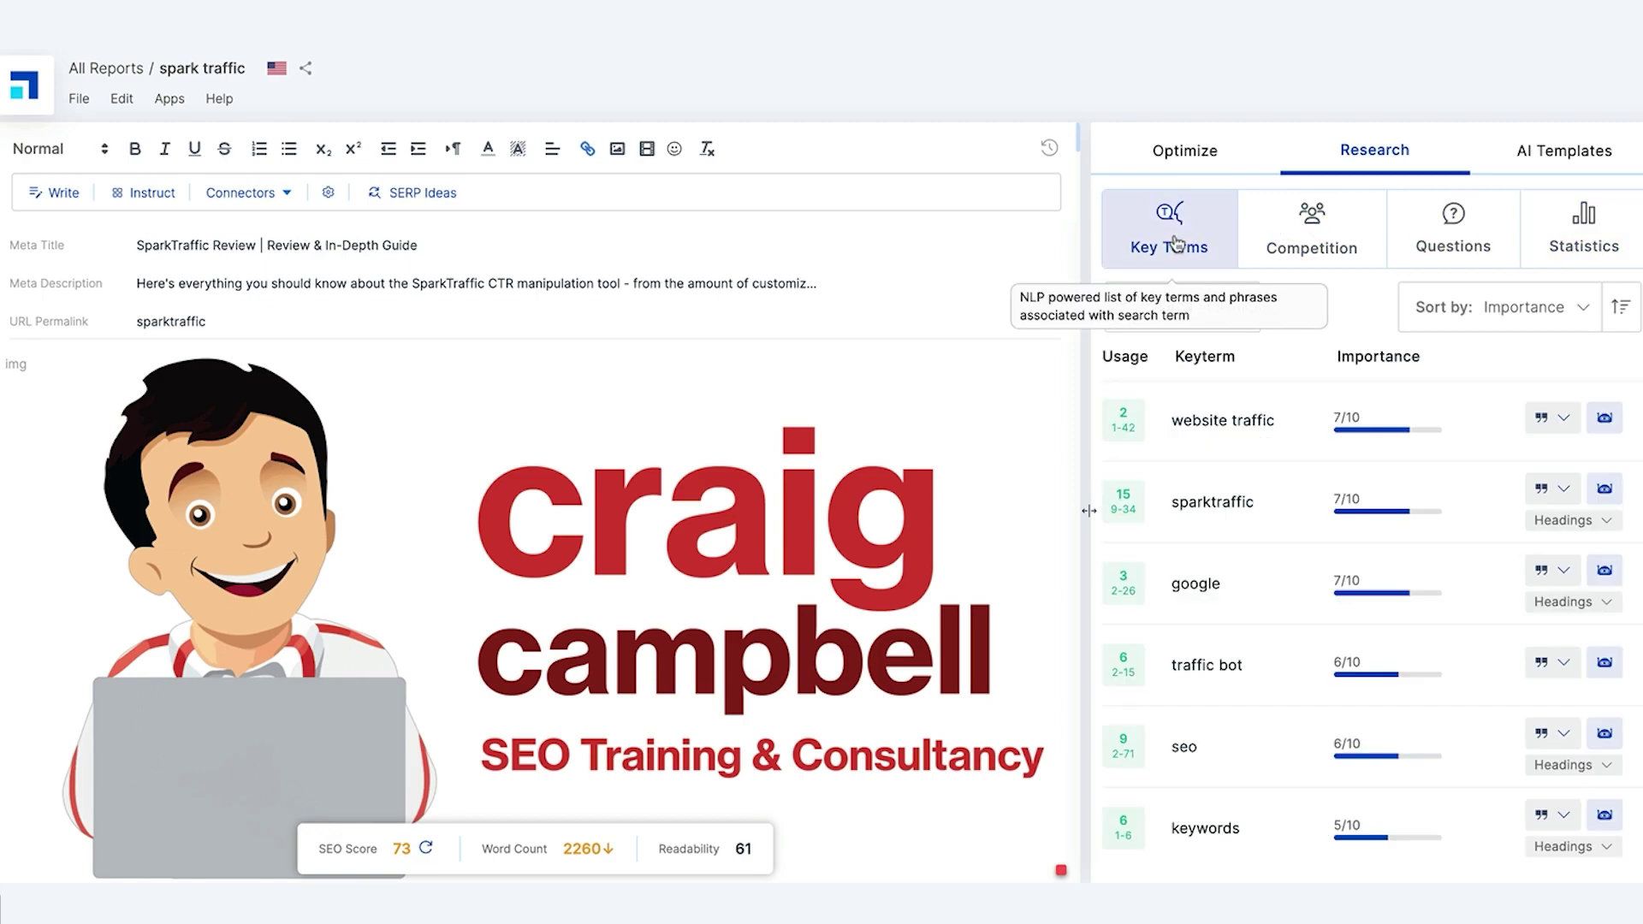
left_click(1349, 240)
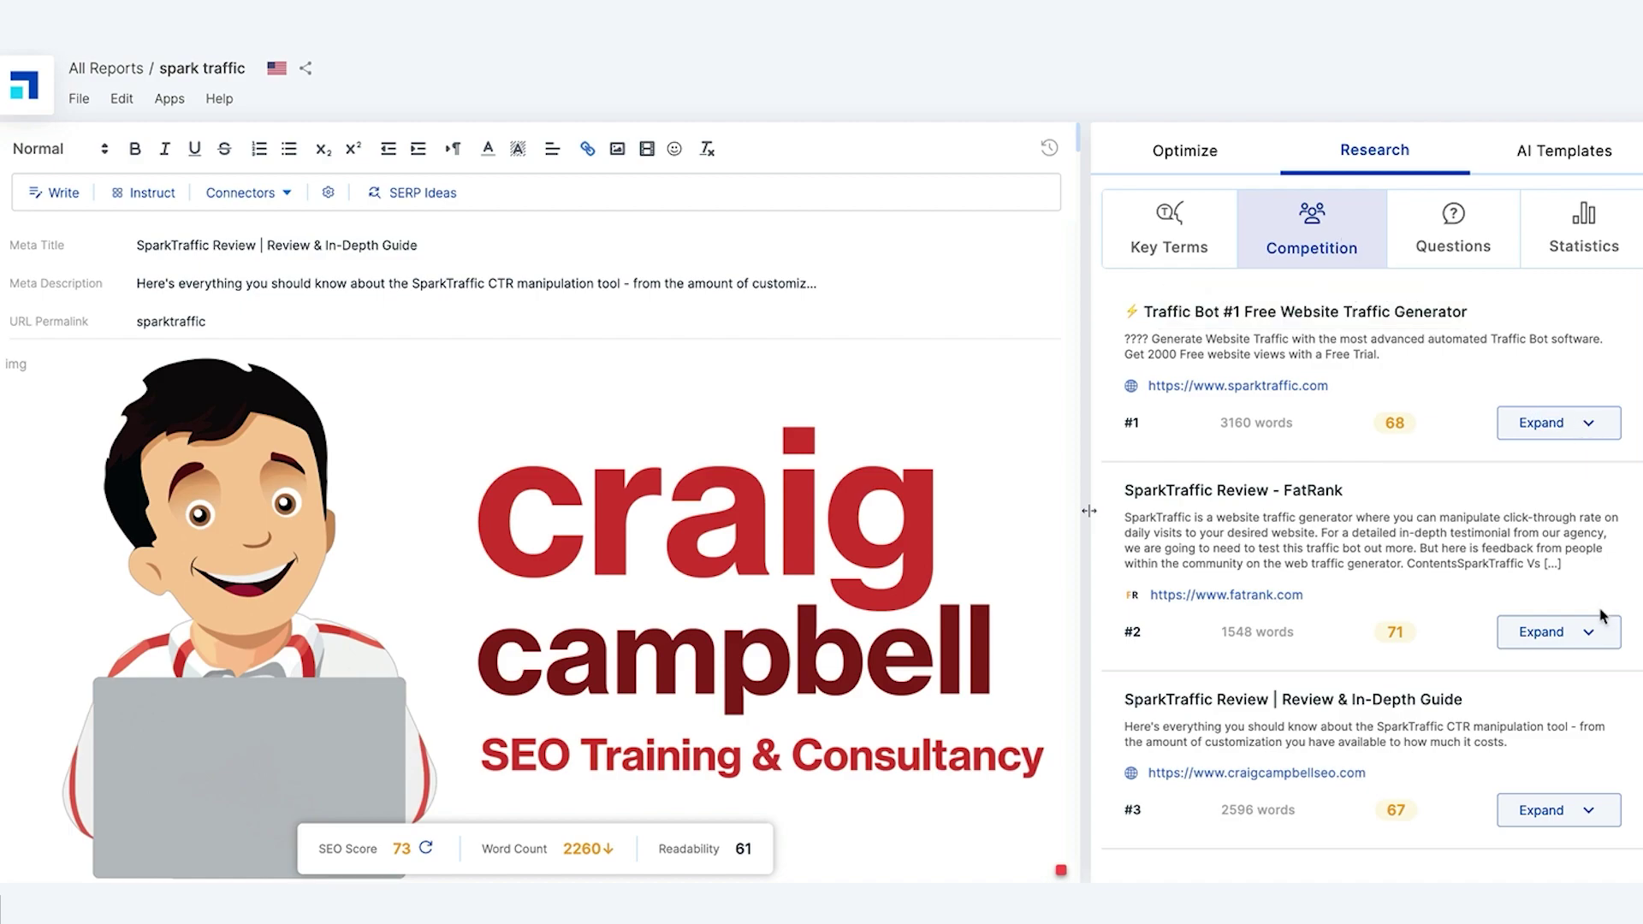
Step: Insert an H2 from FatRank's competitor outline into the article, bringing words to 2264
left_click(1593, 633)
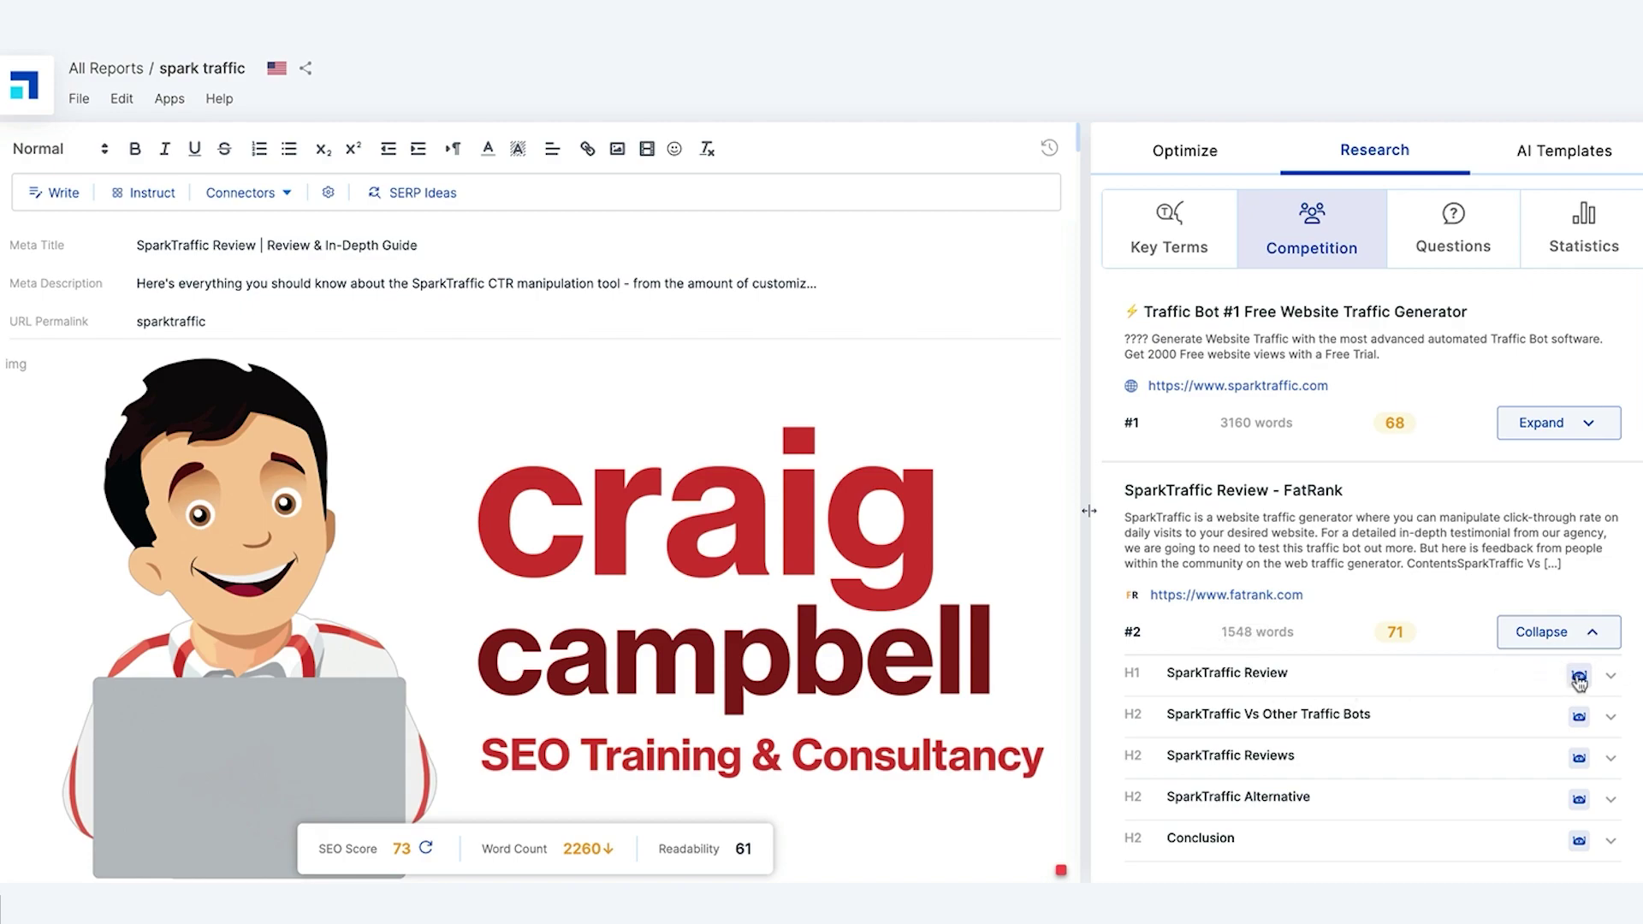
left_click(1574, 721)
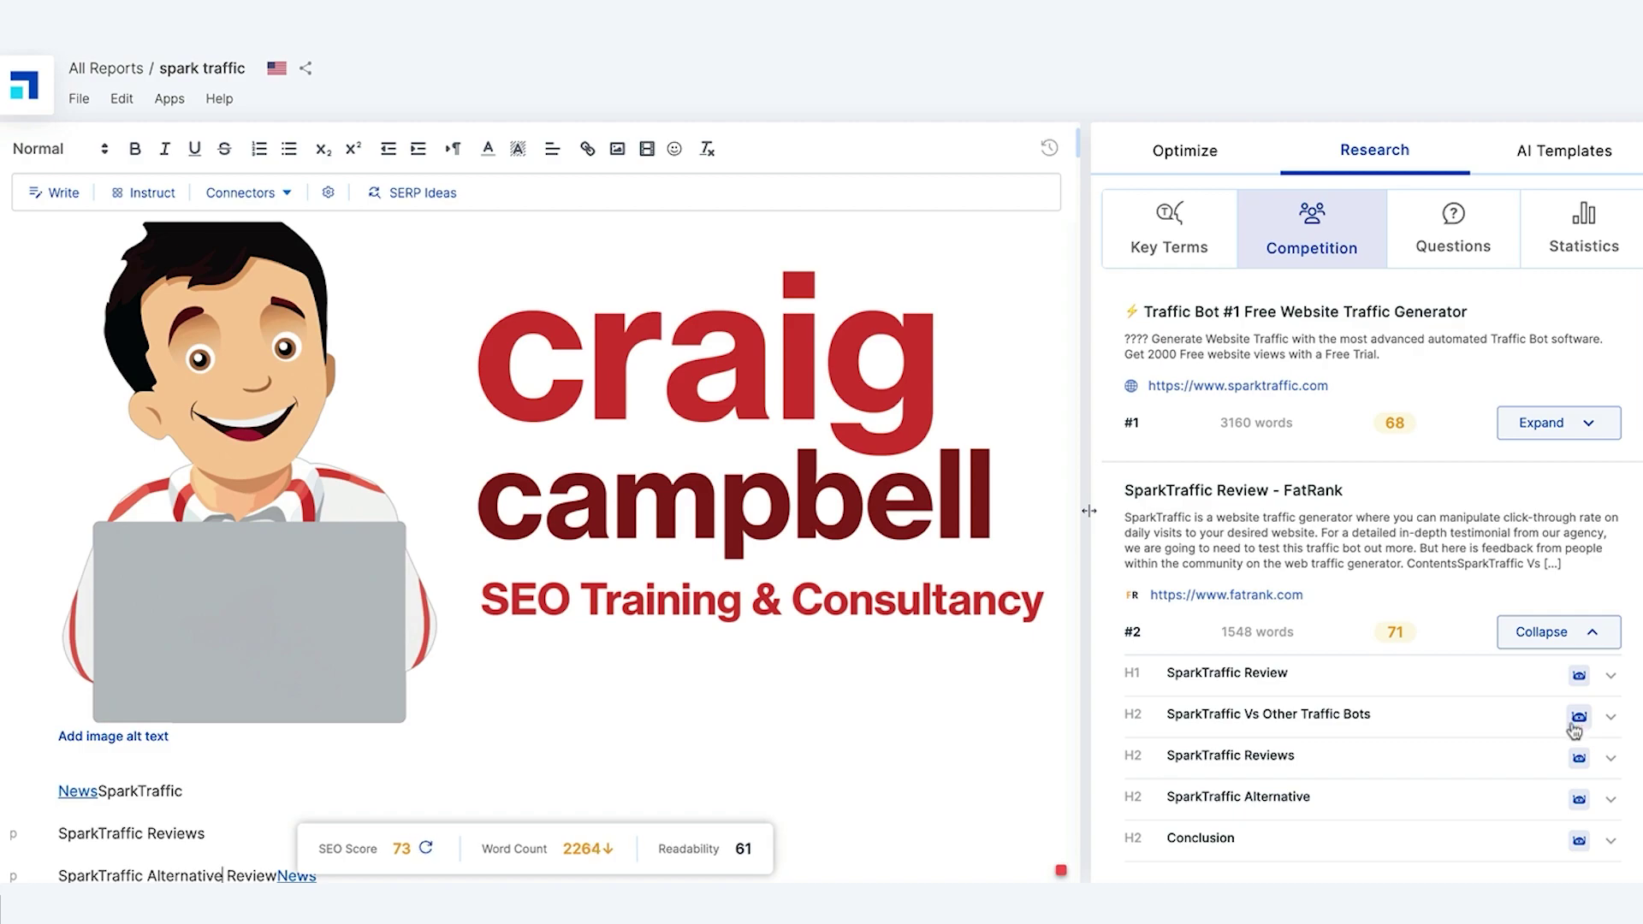
left_click(1195, 167)
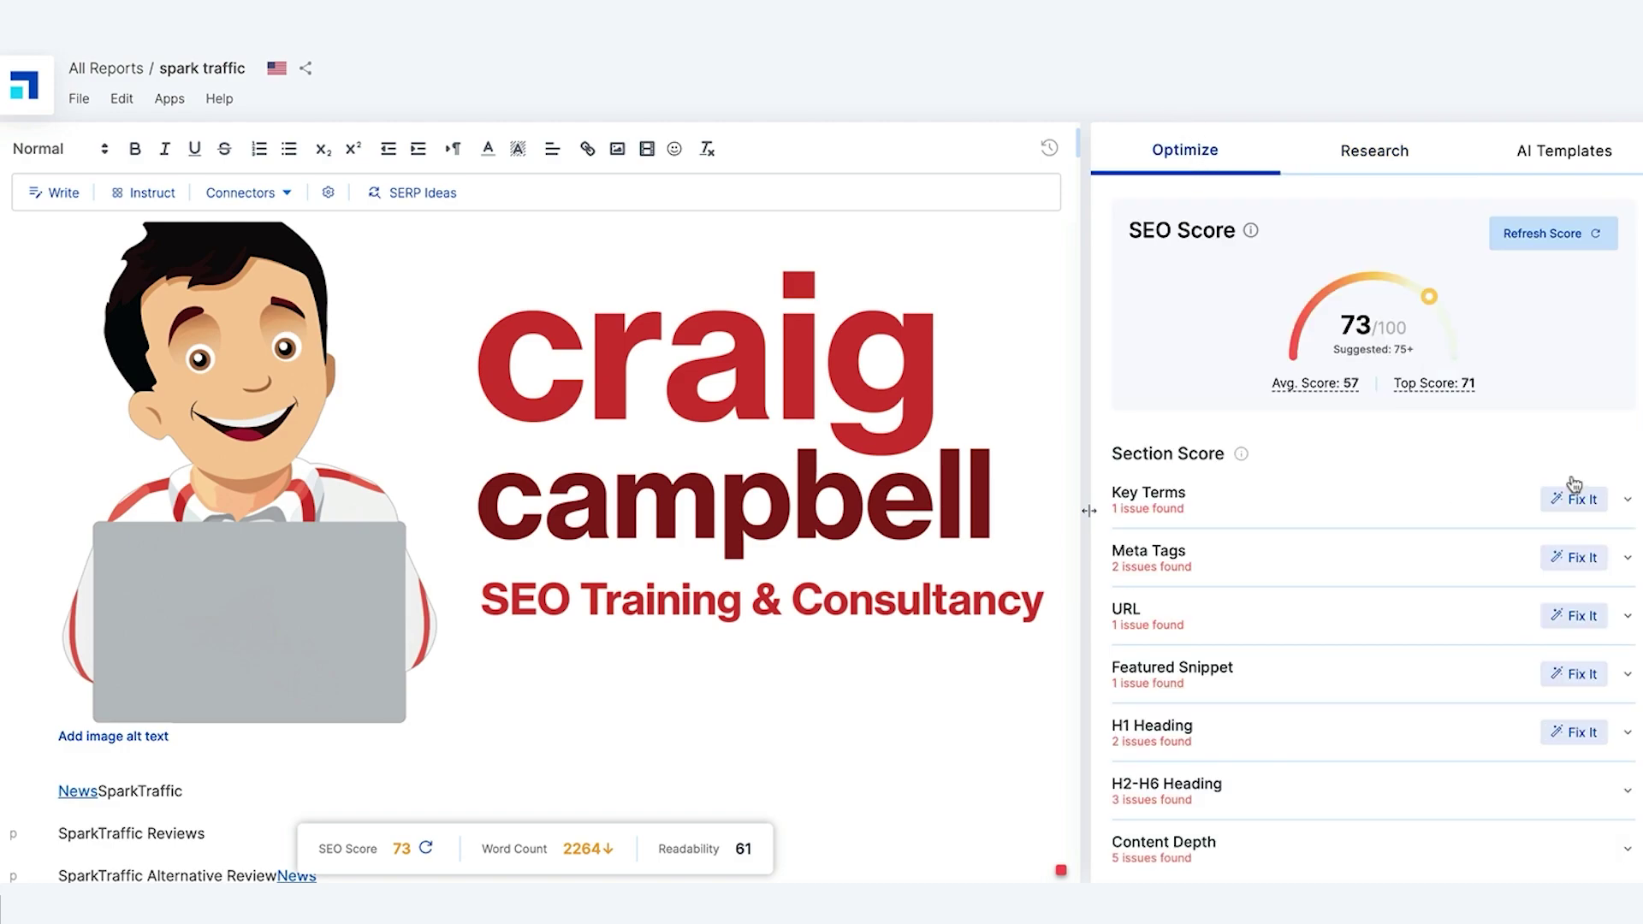
Step: Add the featured-snippet question 'Is it safe to buy website traffic to improve the Alexa Ranking?' with its answer
left_click(1577, 674)
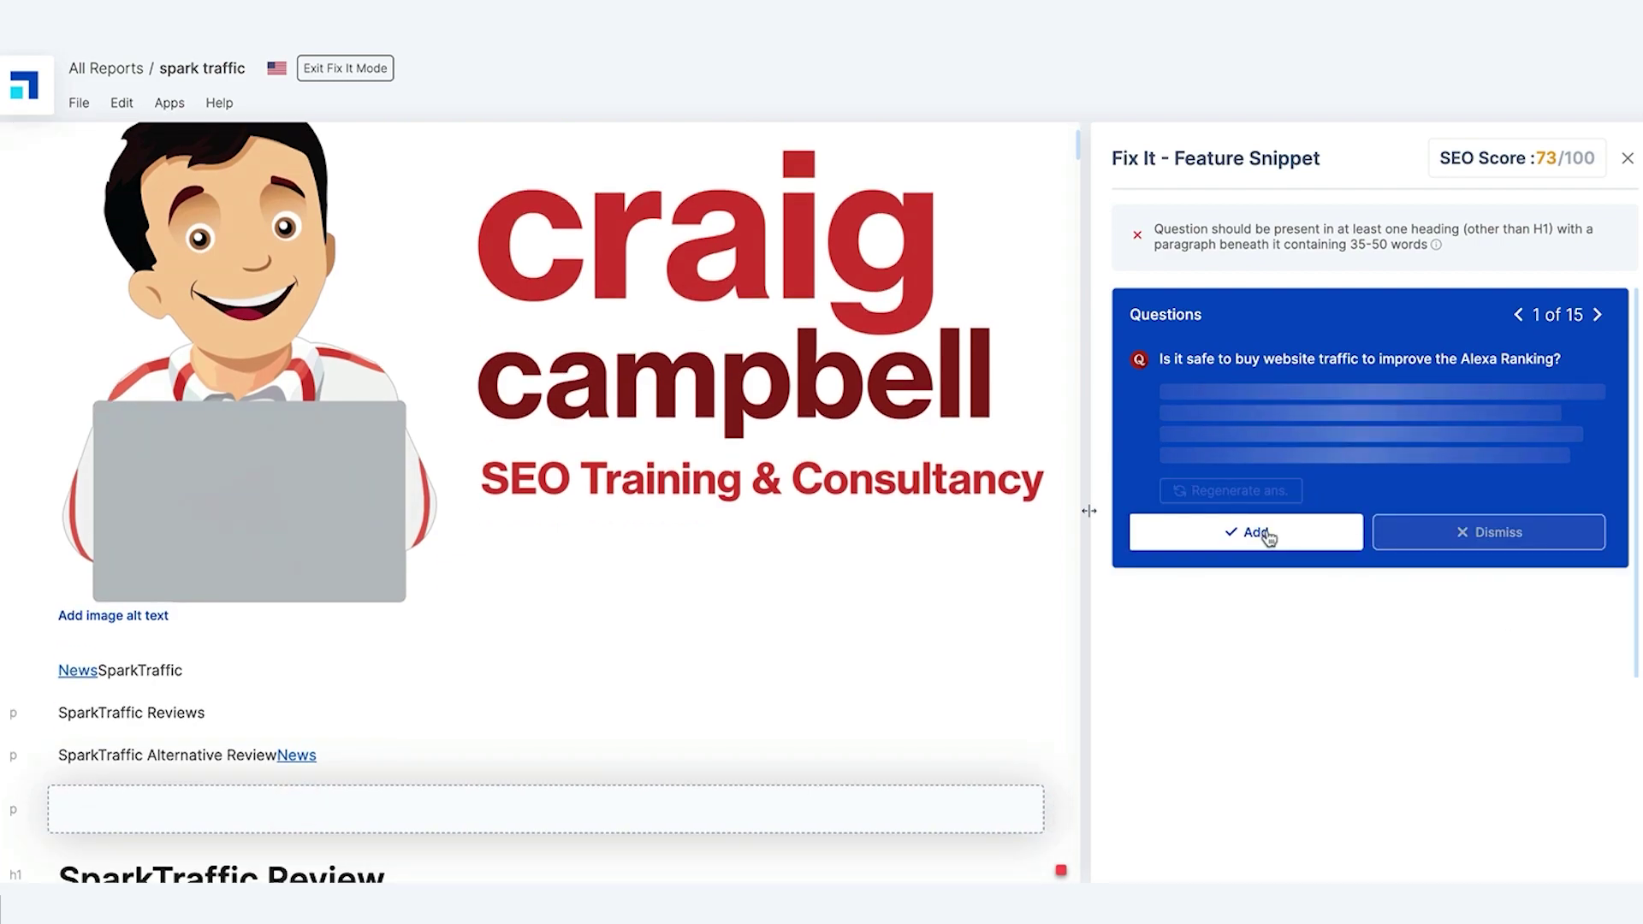
left_click(1261, 539)
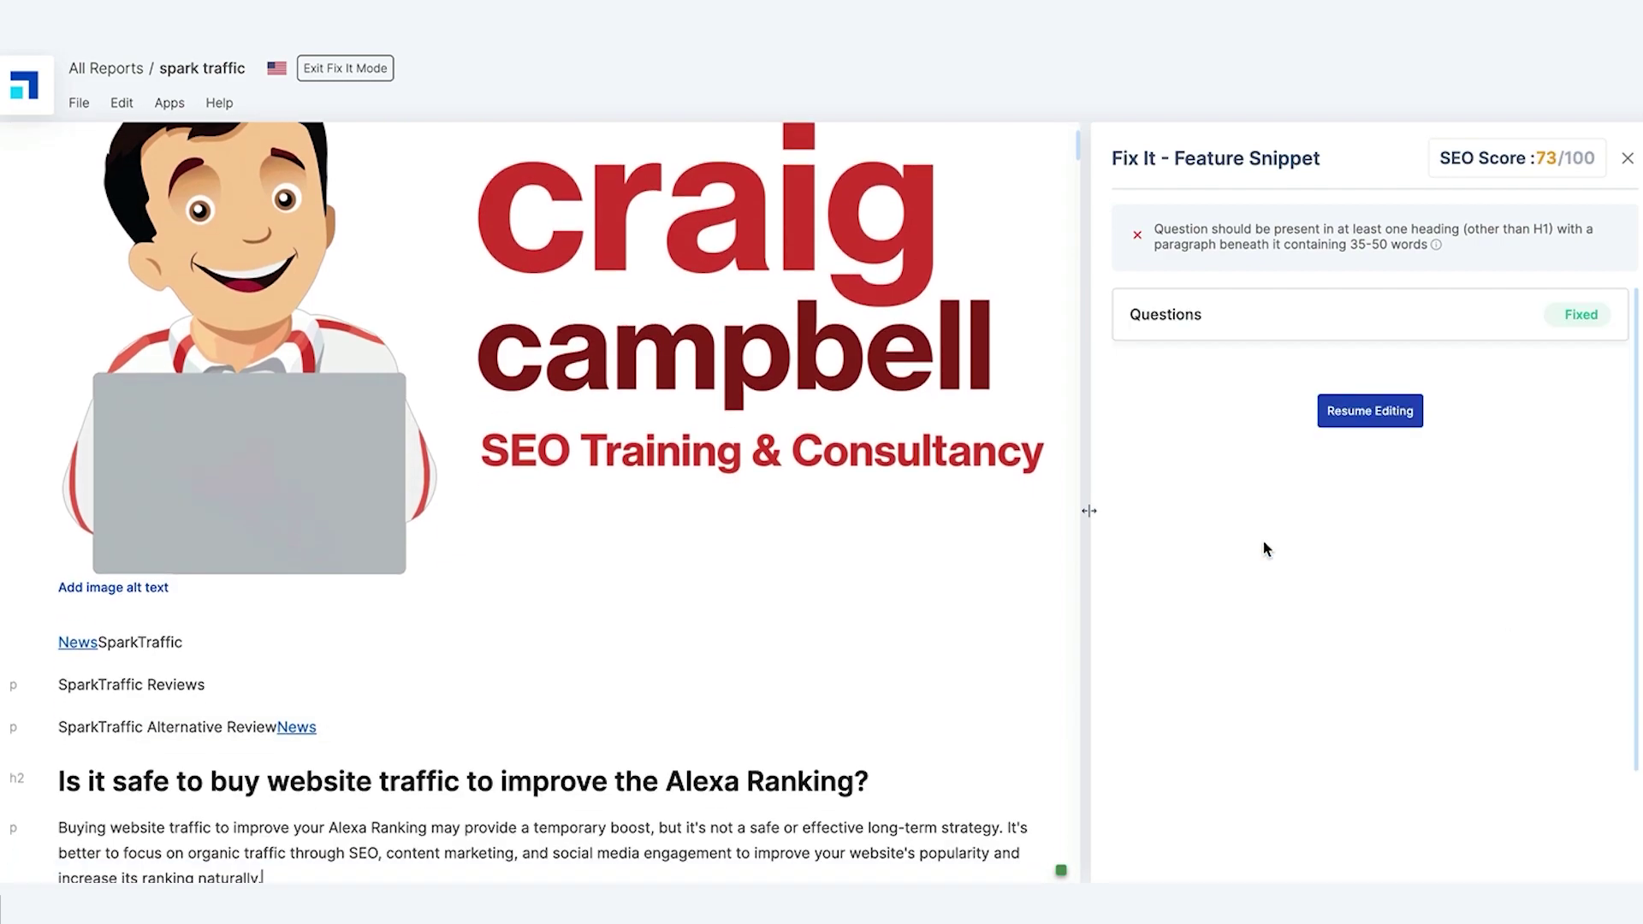
left_click(1387, 417)
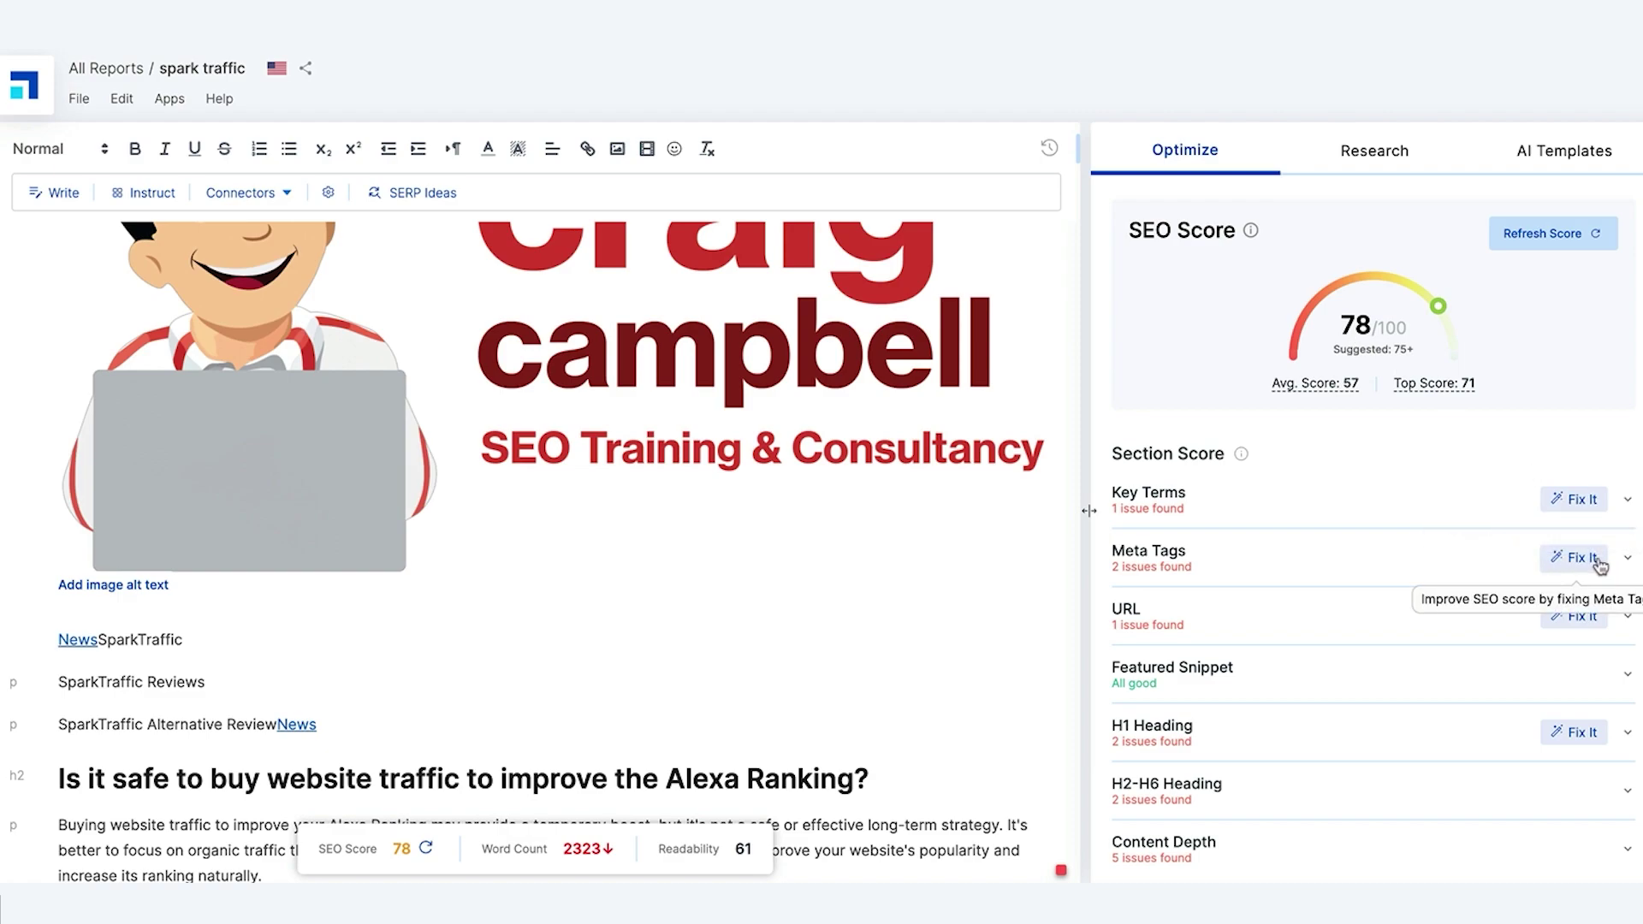
Step: Retitle the H1 'Unveiling Spark Traffic: A Comprehensive Review' and demote five extra H1s, including the Youtube, Facebook and Instagram ones, to H2
left_click(1593, 730)
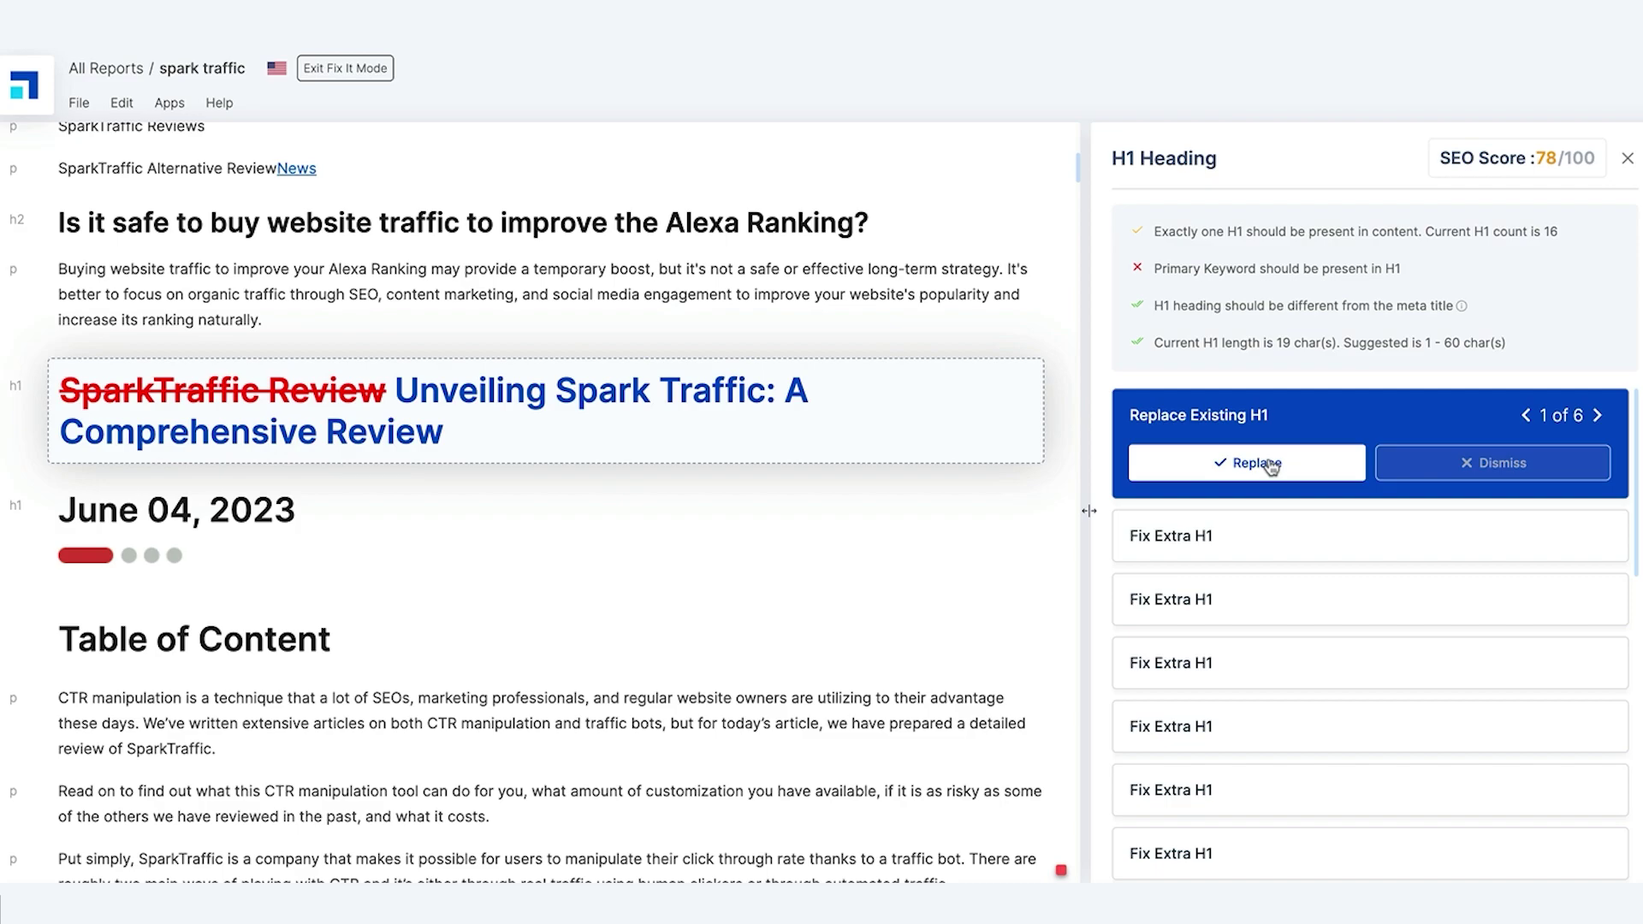
left_click(1271, 464)
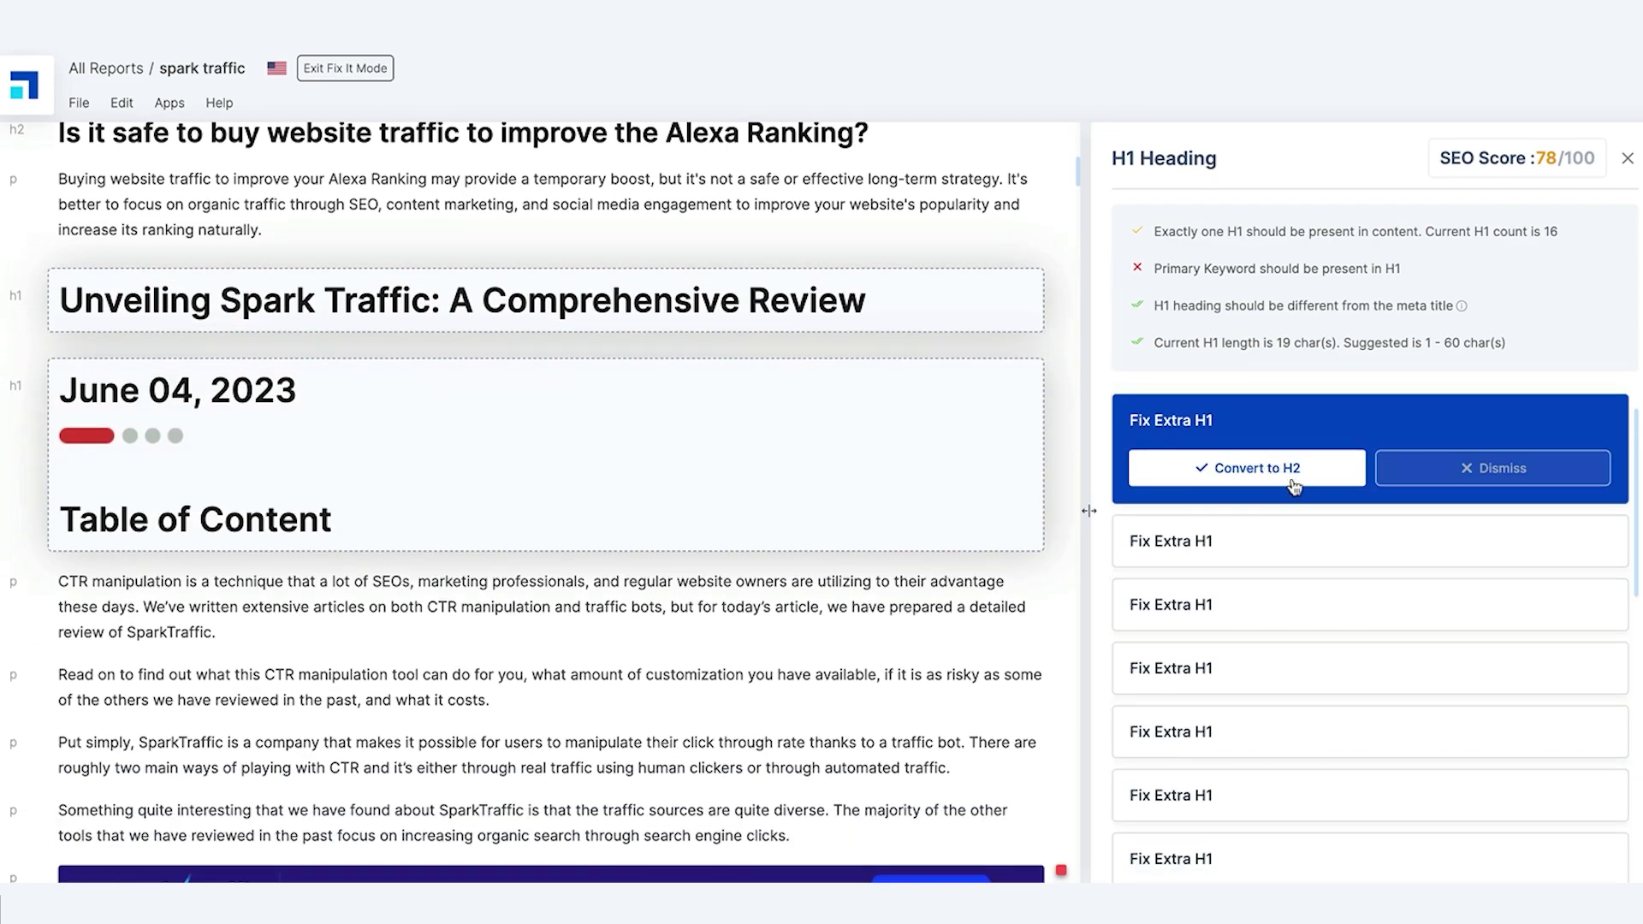
left_click(1275, 476)
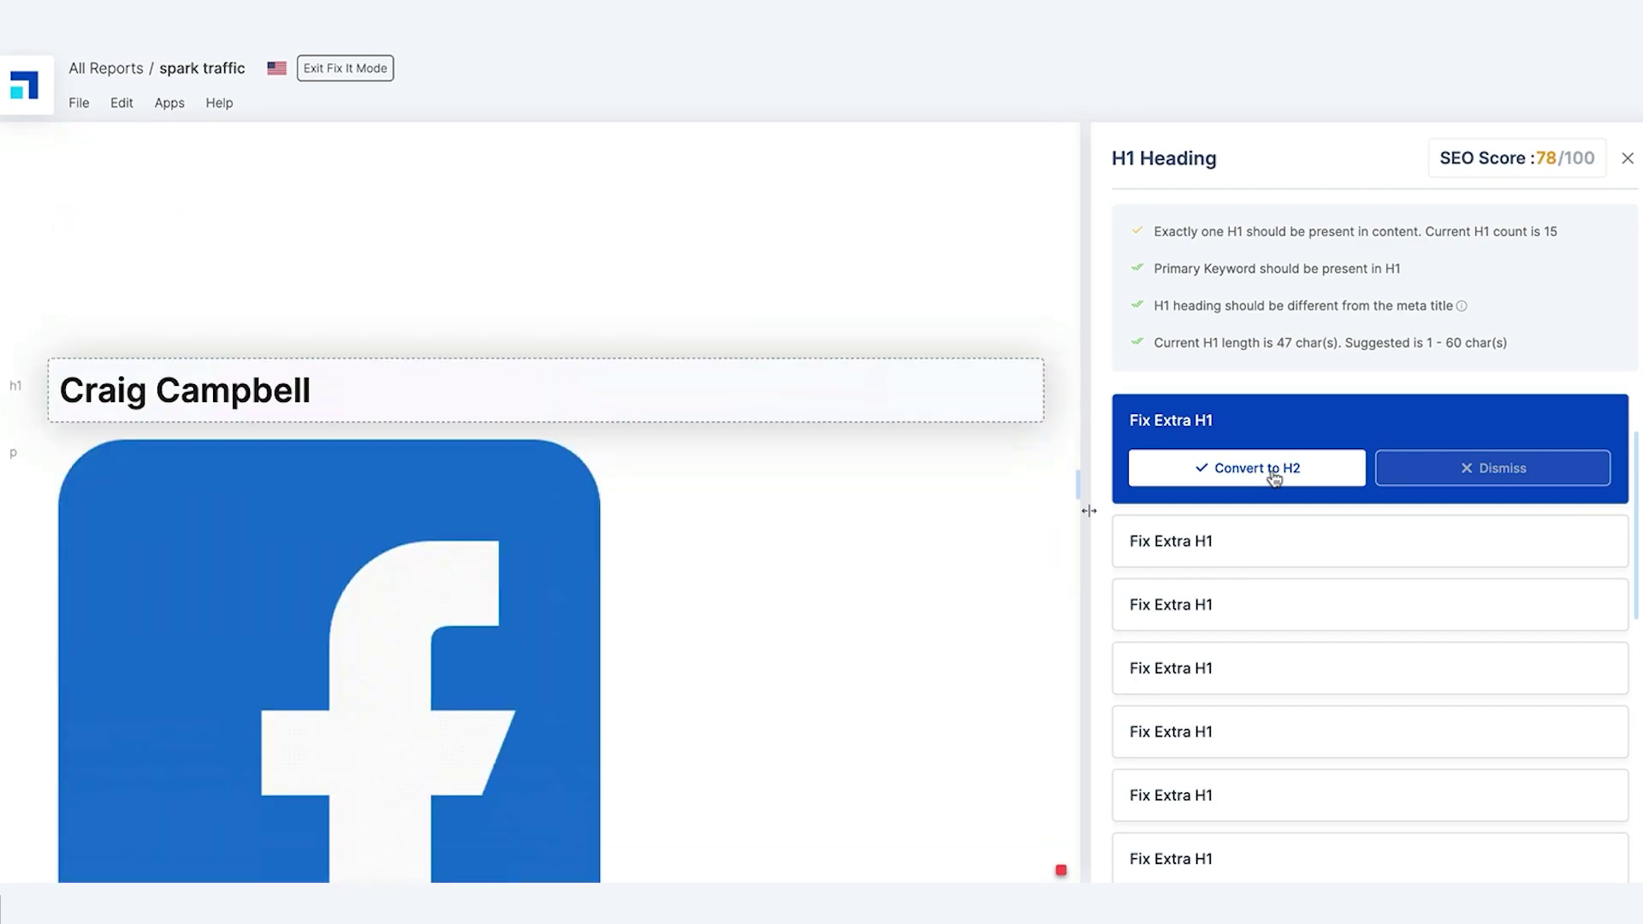
left_click(1274, 476)
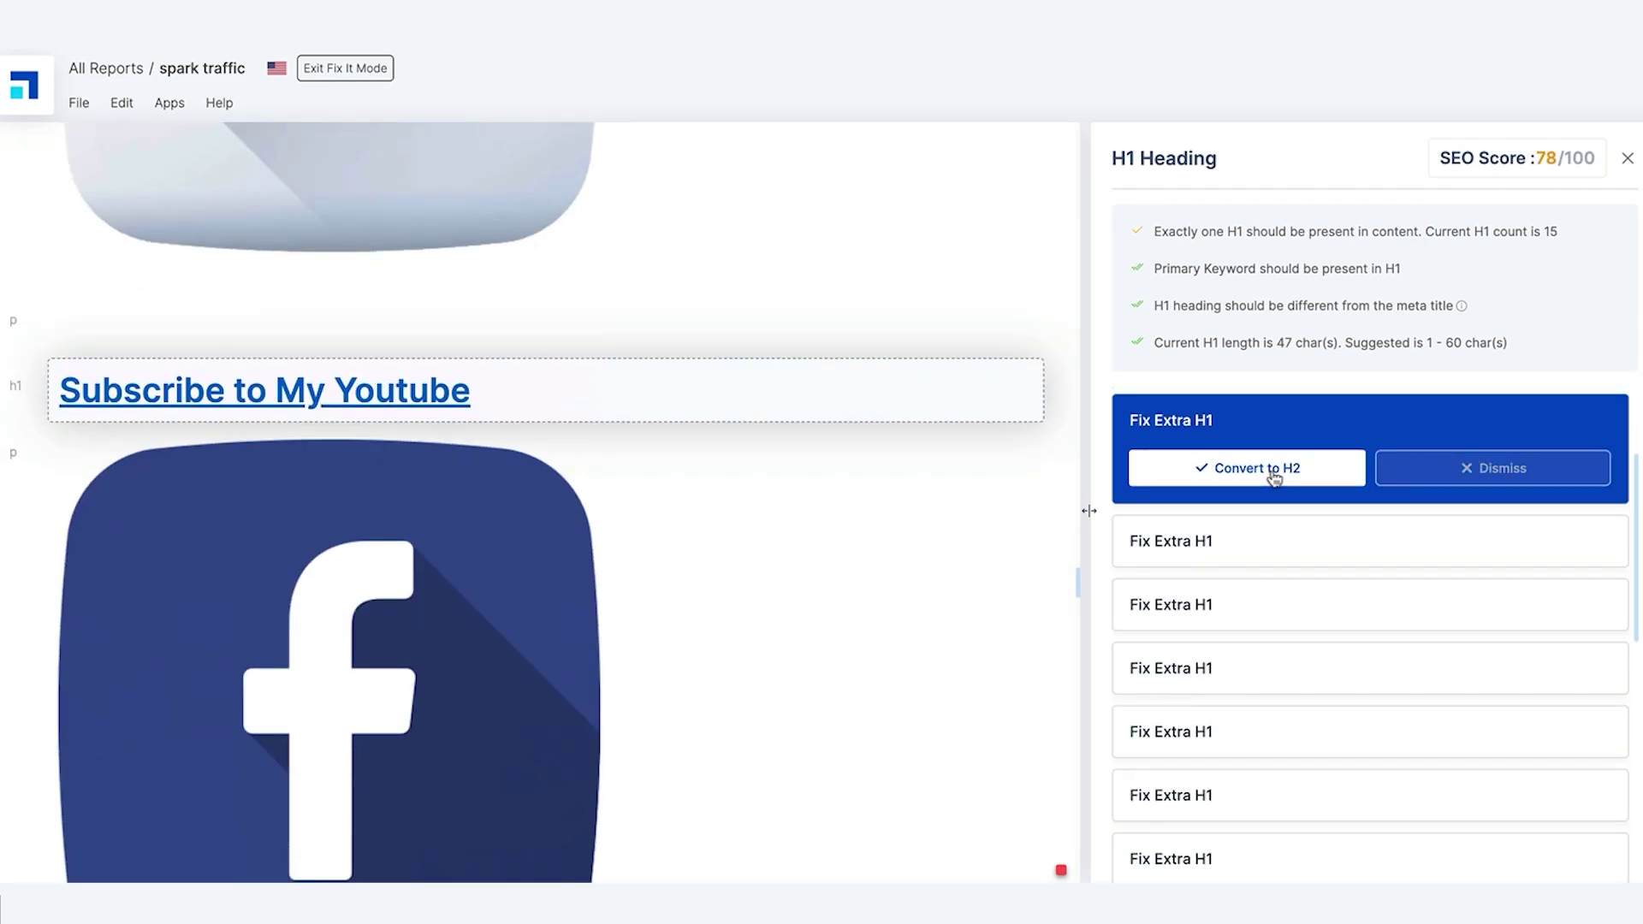
left_click(1274, 475)
left_click(1274, 475)
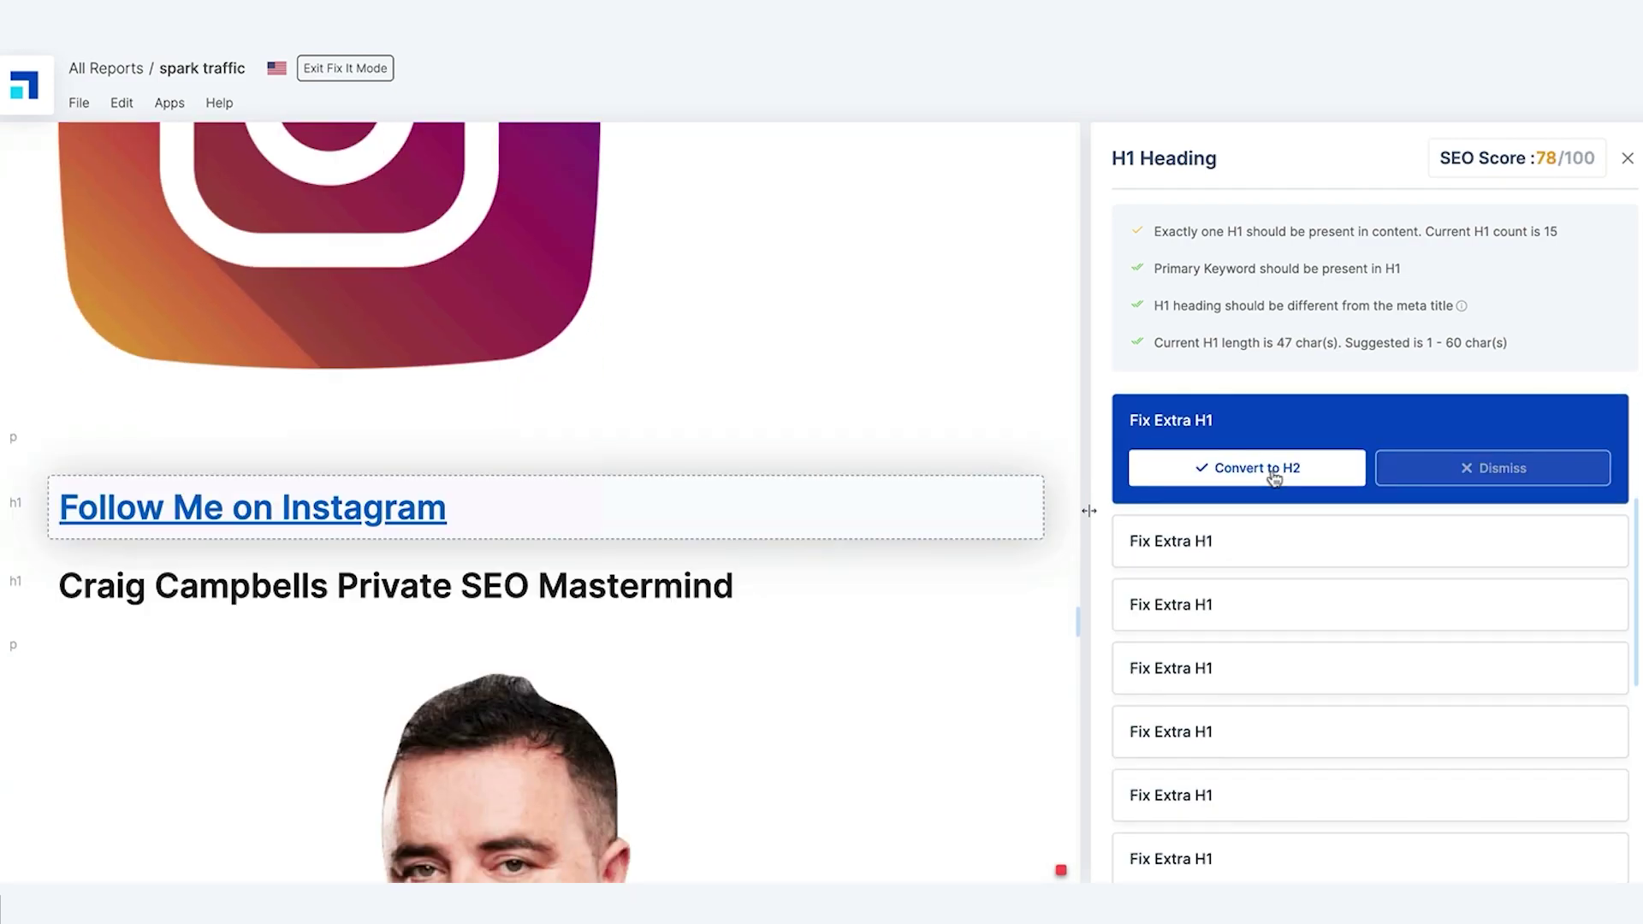
left_click(1274, 475)
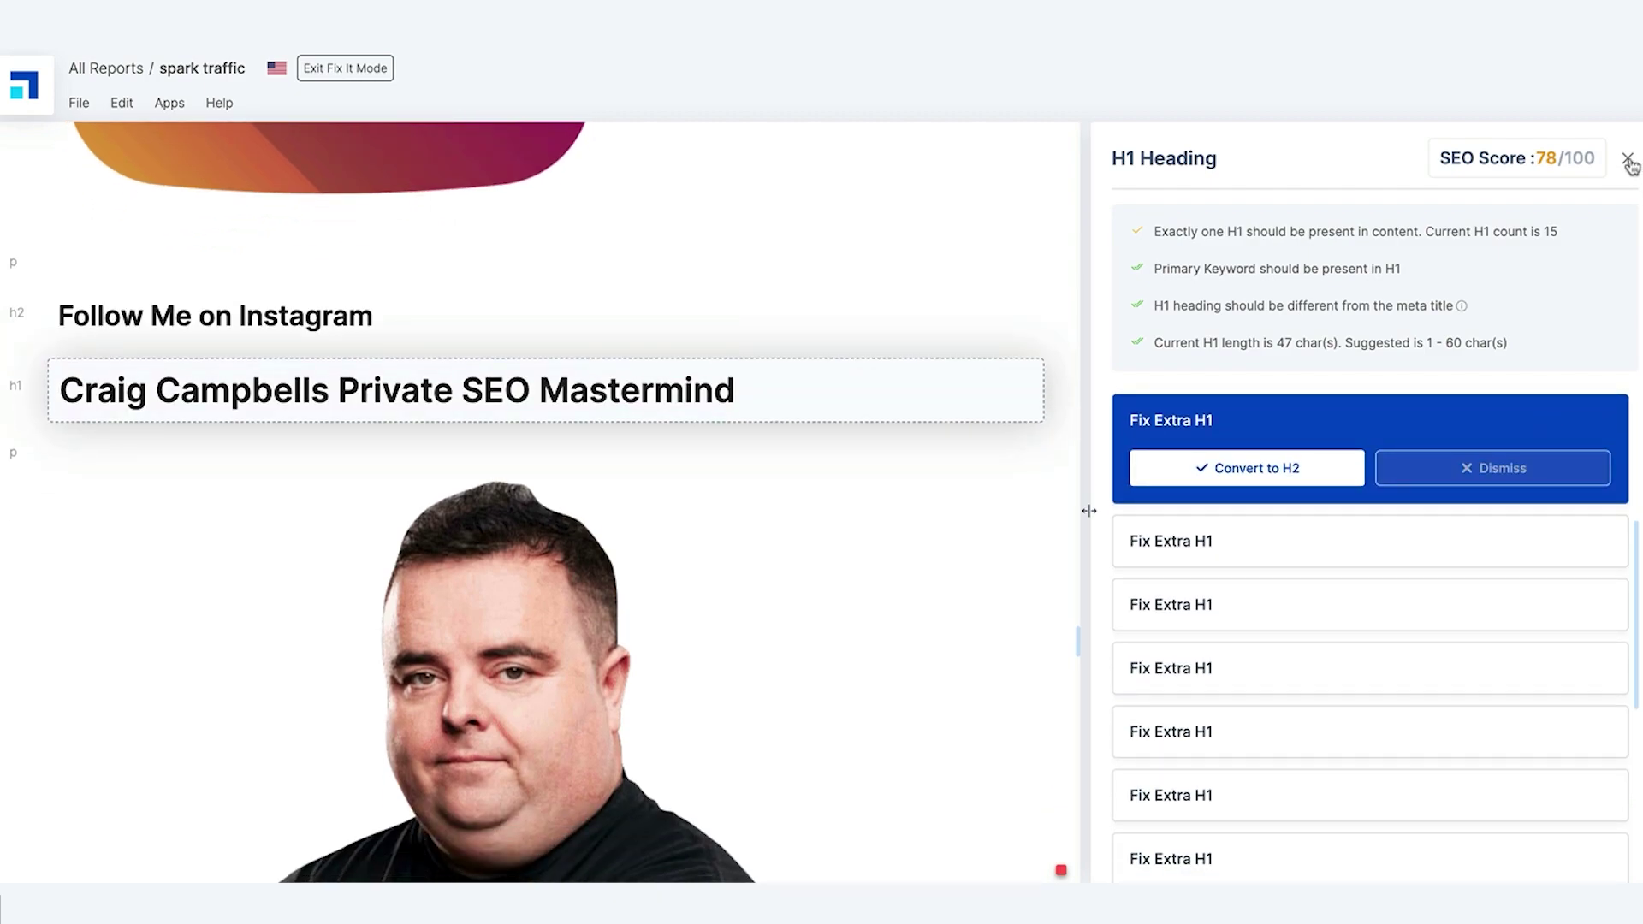
left_click(1628, 162)
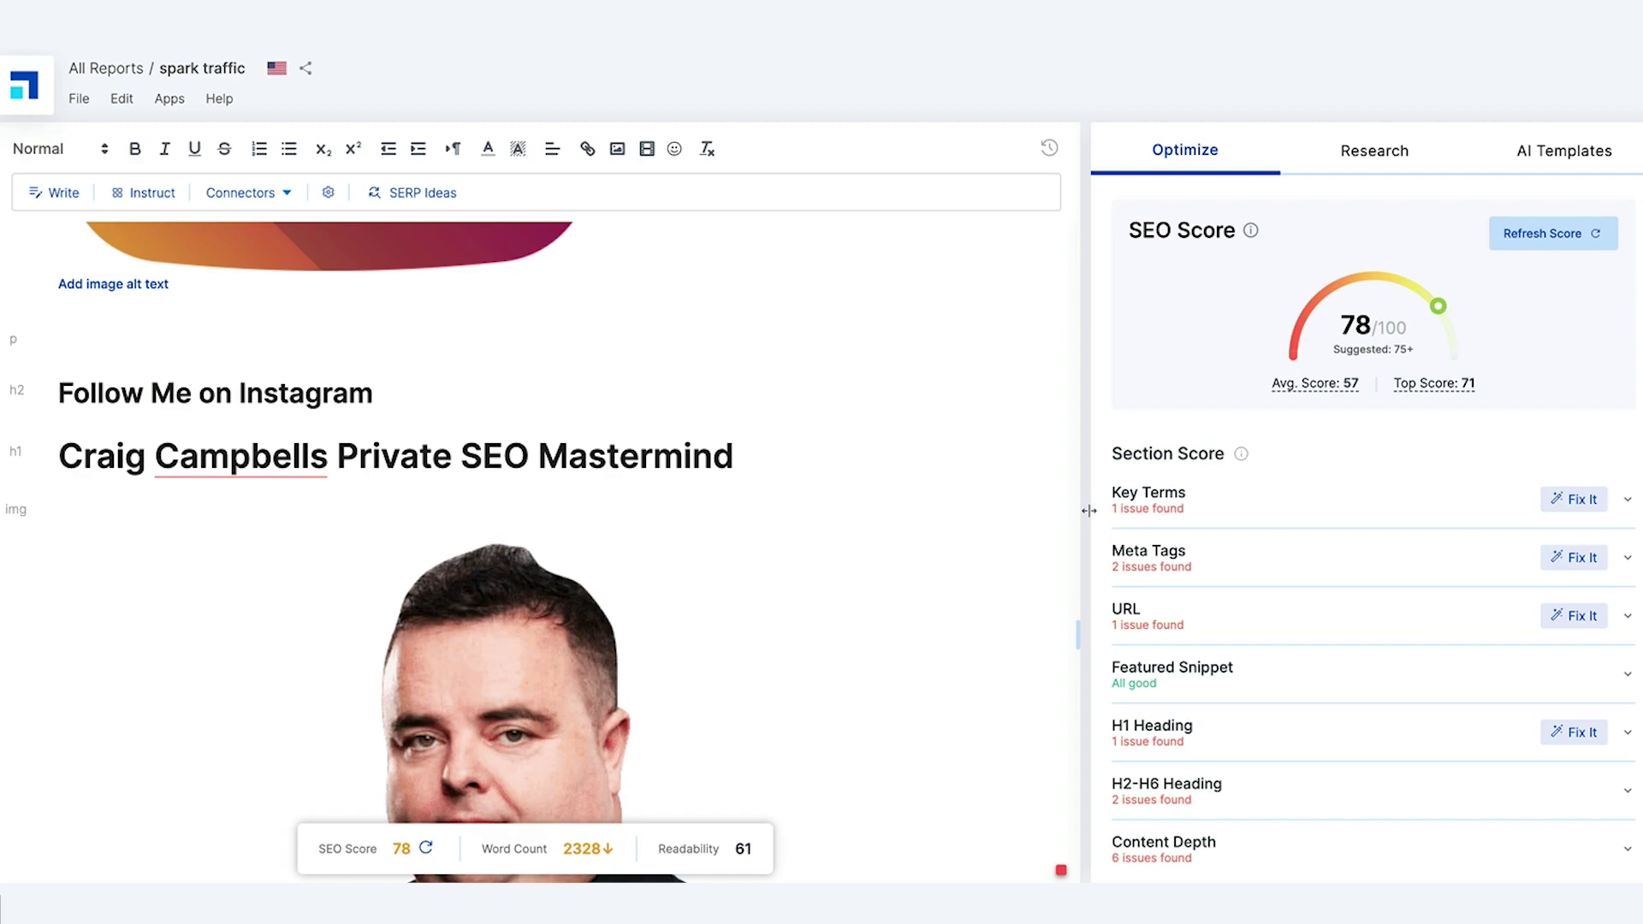
Step: Review the keyword density and content depth checks in the score breakdown
scroll(1089, 511, "down", 2)
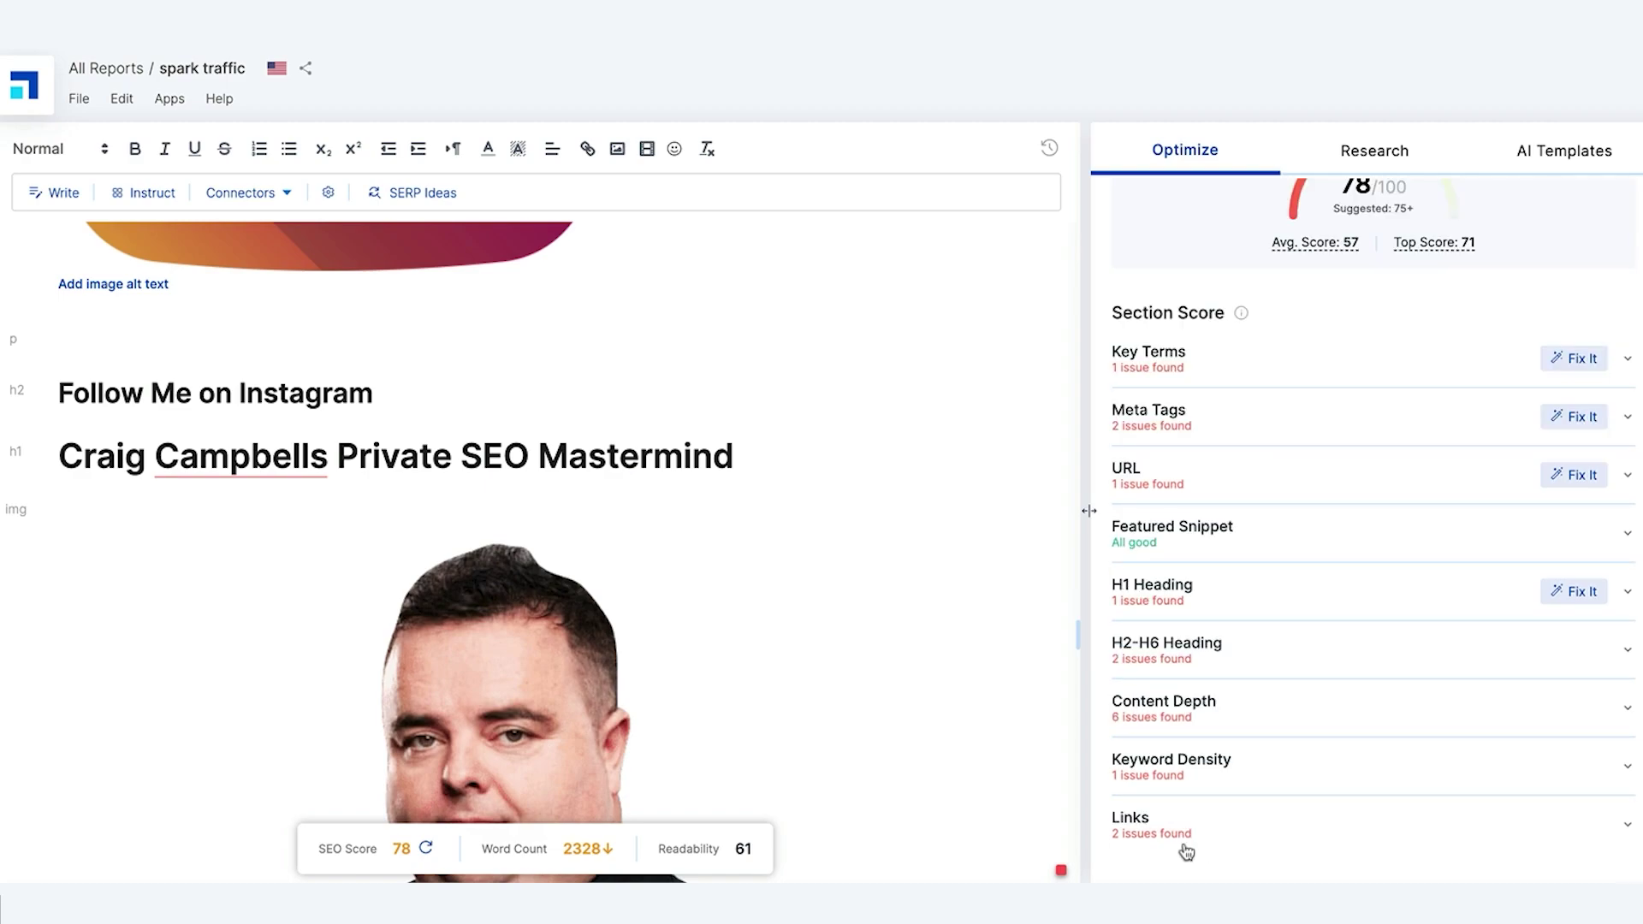
left_click(1250, 774)
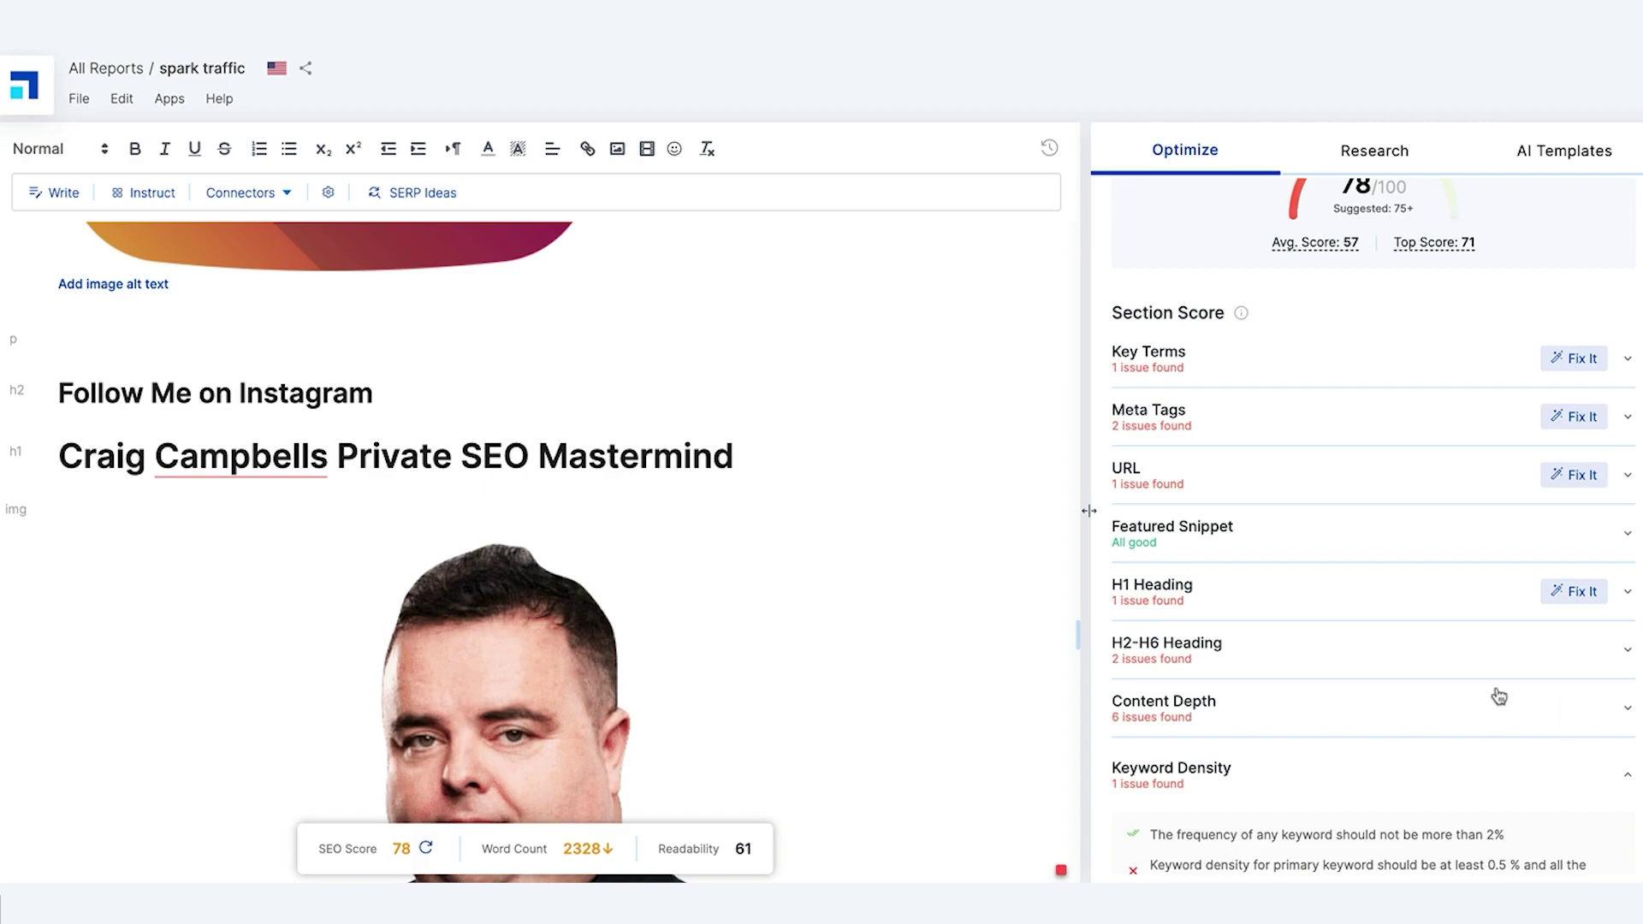
left_click(1281, 706)
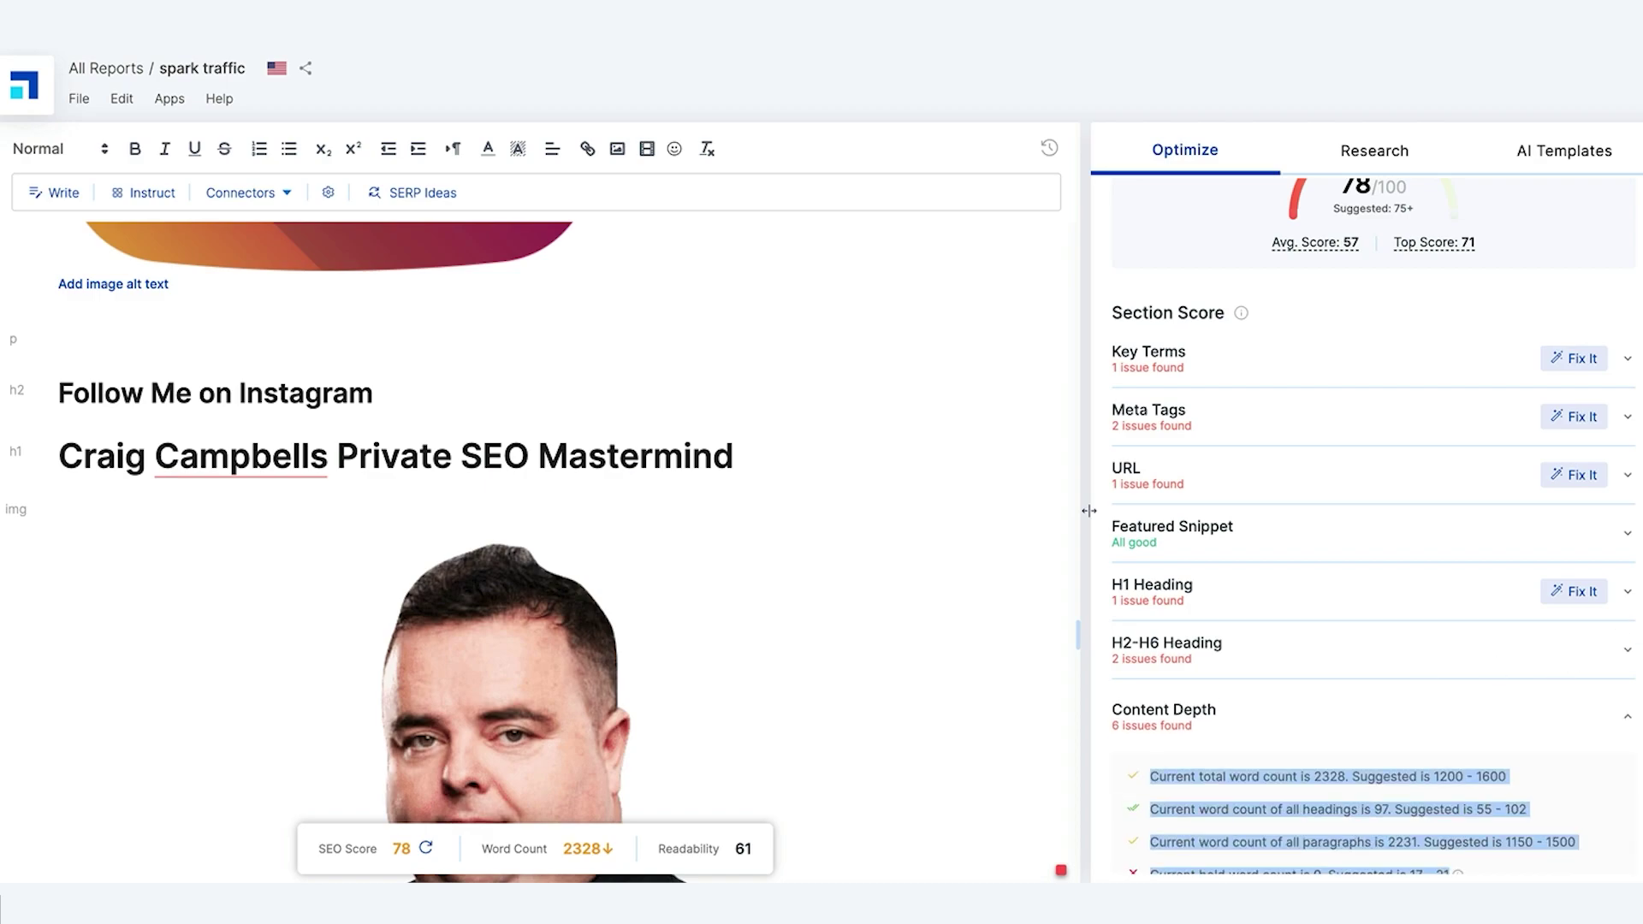
scroll(1088, 511, "down", 3)
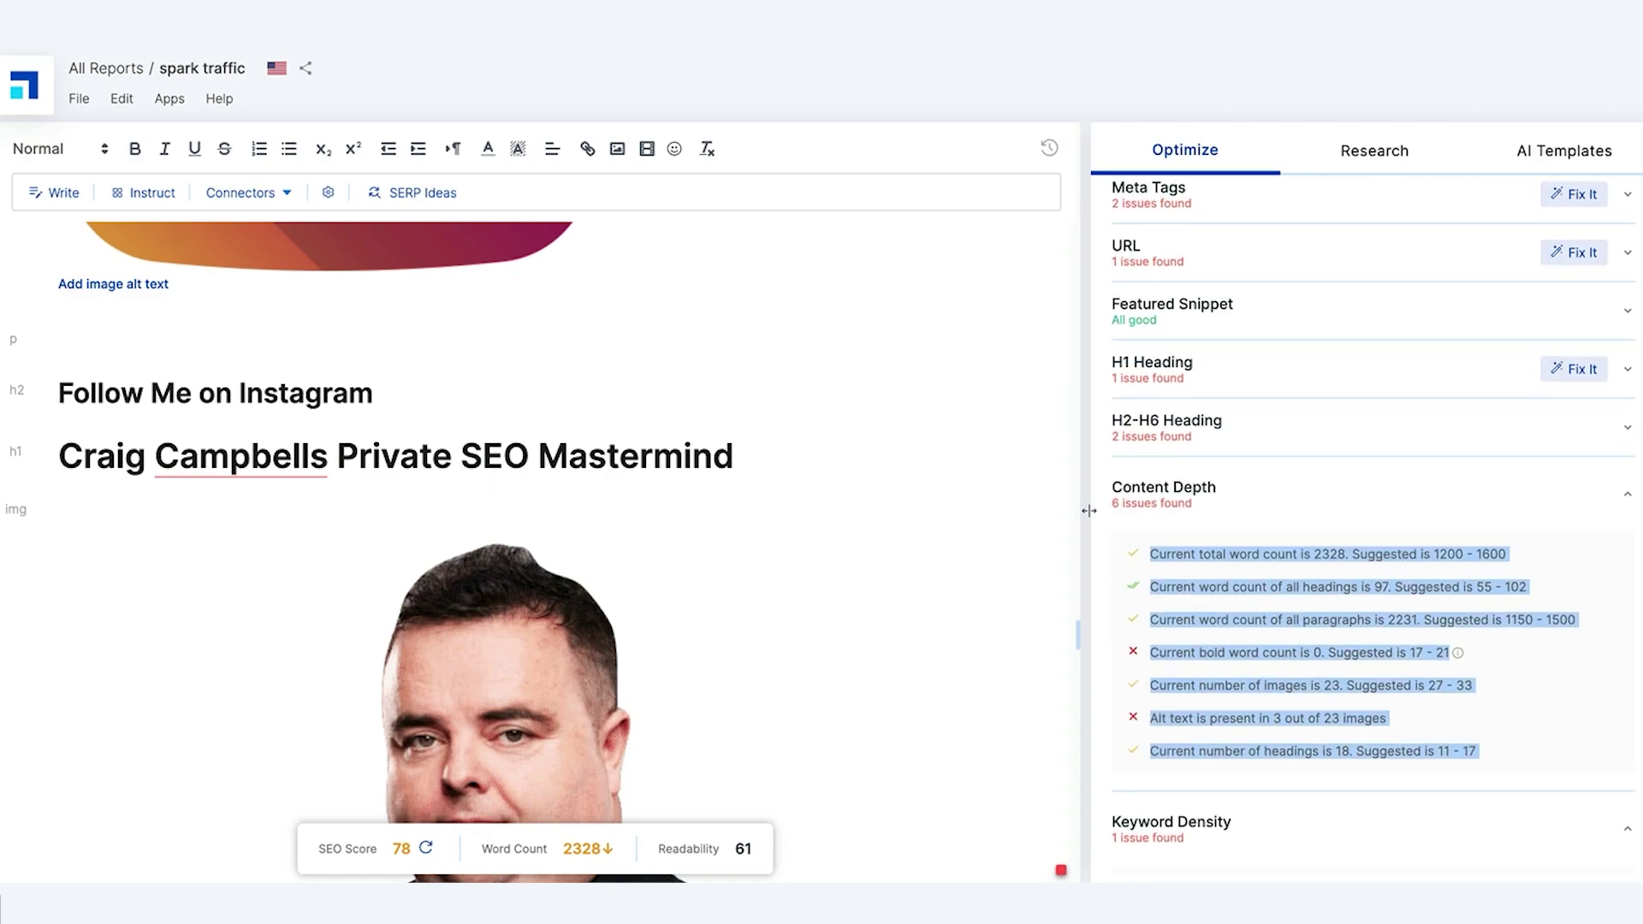
Step: Expand H2-H6 Heading checks and preview example headings for google, seo, keywords and analytics
left_click(1314, 429)
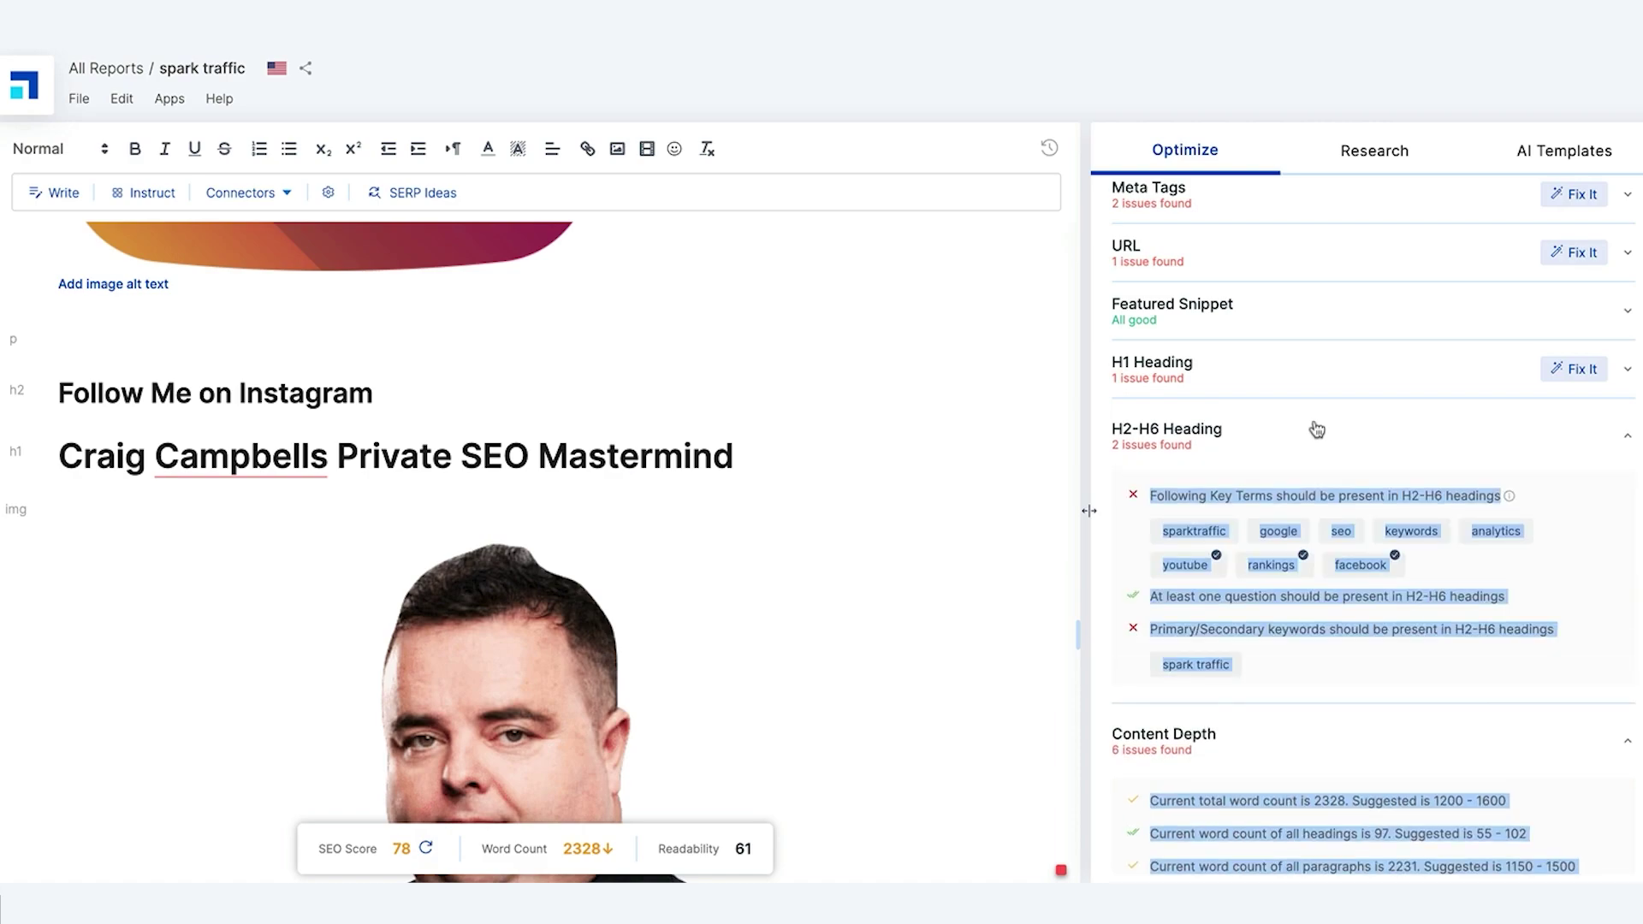
left_click(1621, 621)
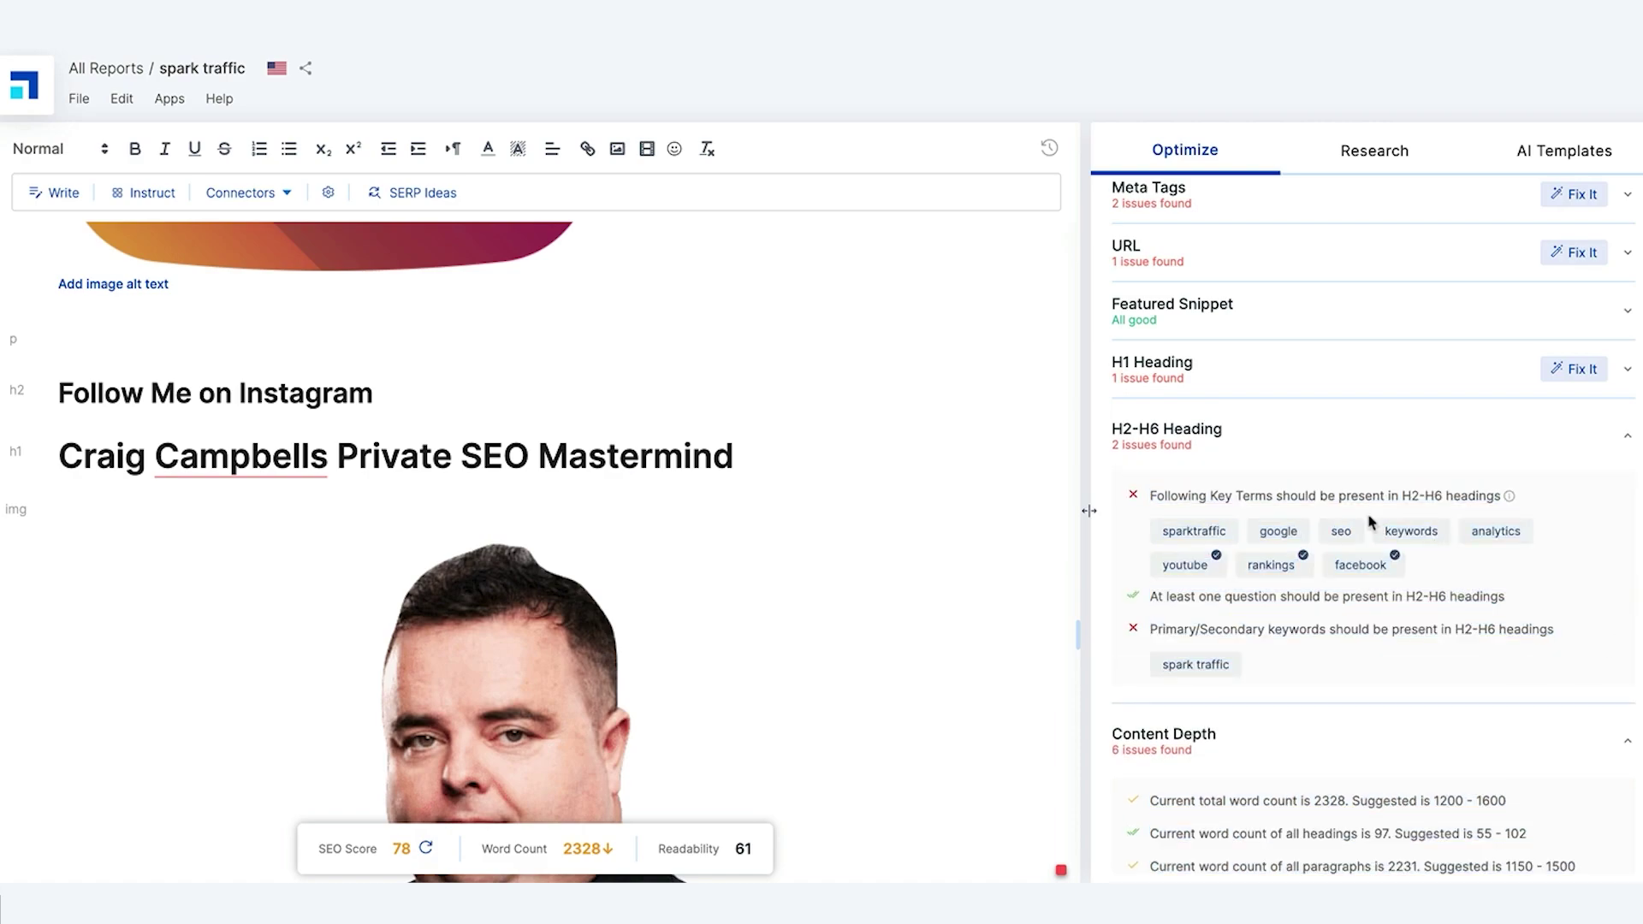
left_click(1288, 535)
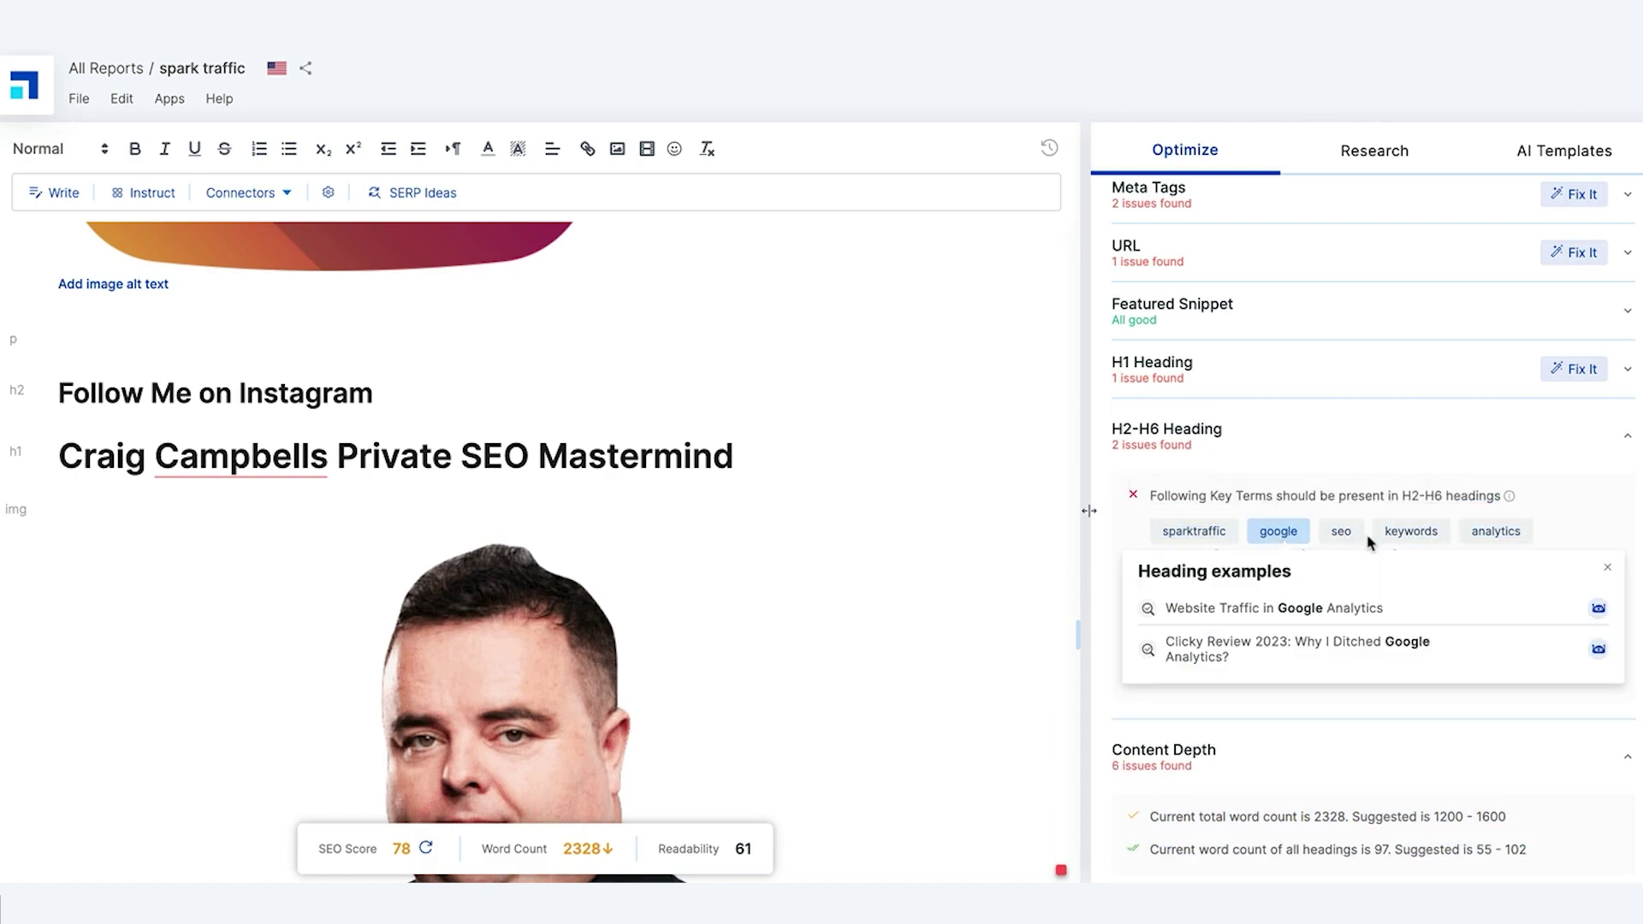
left_click(1340, 535)
left_click(1405, 537)
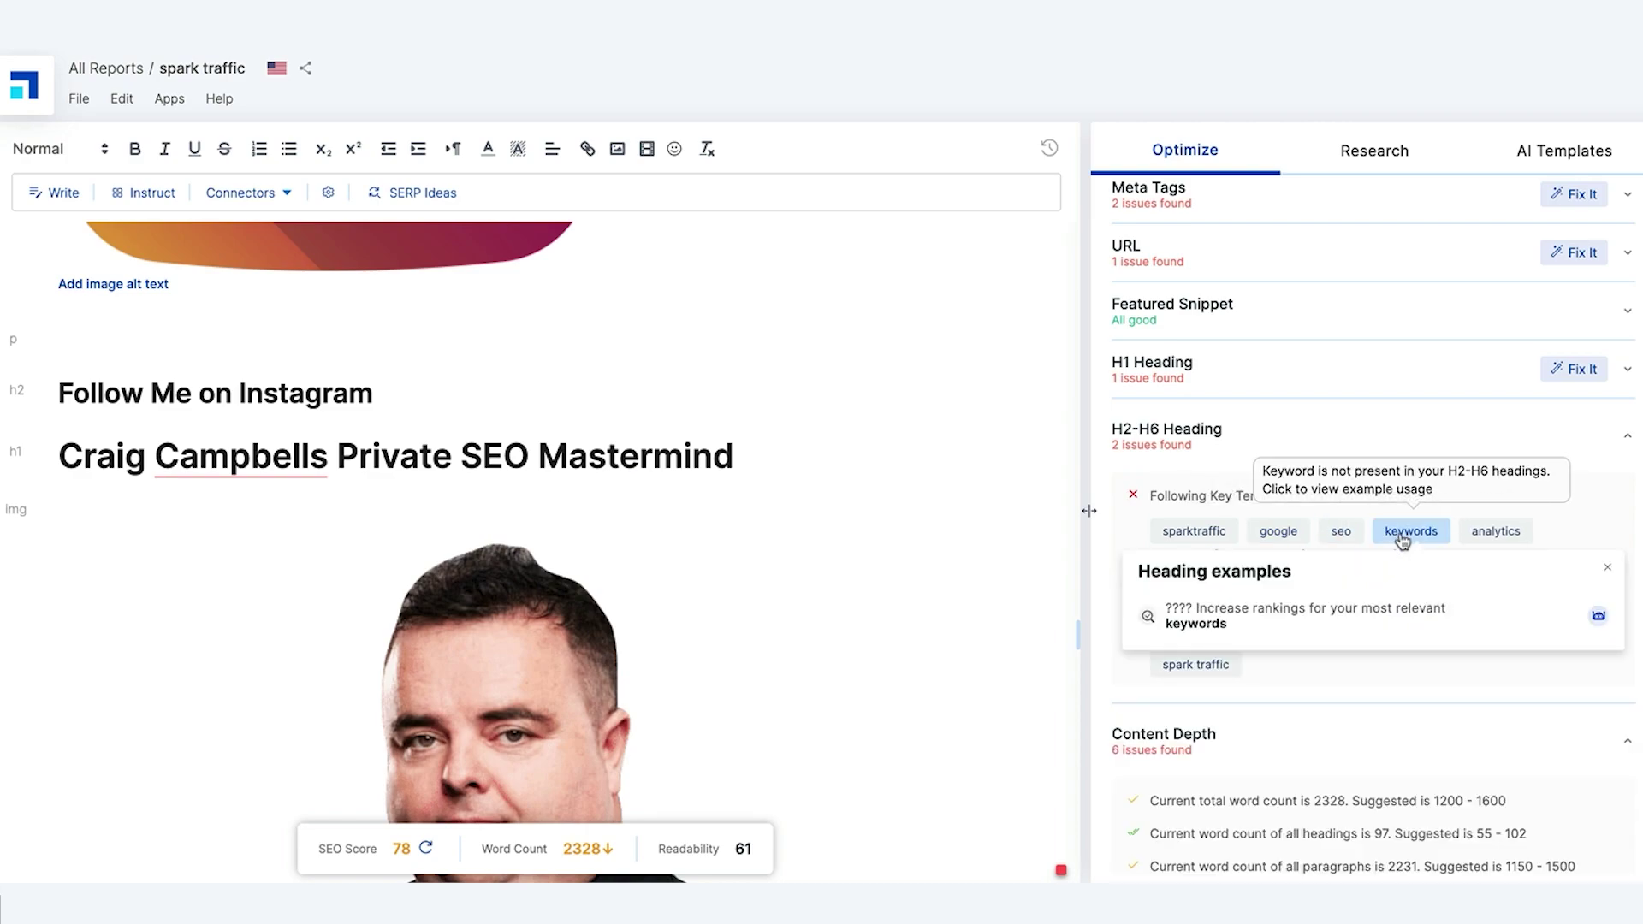
left_click(1490, 537)
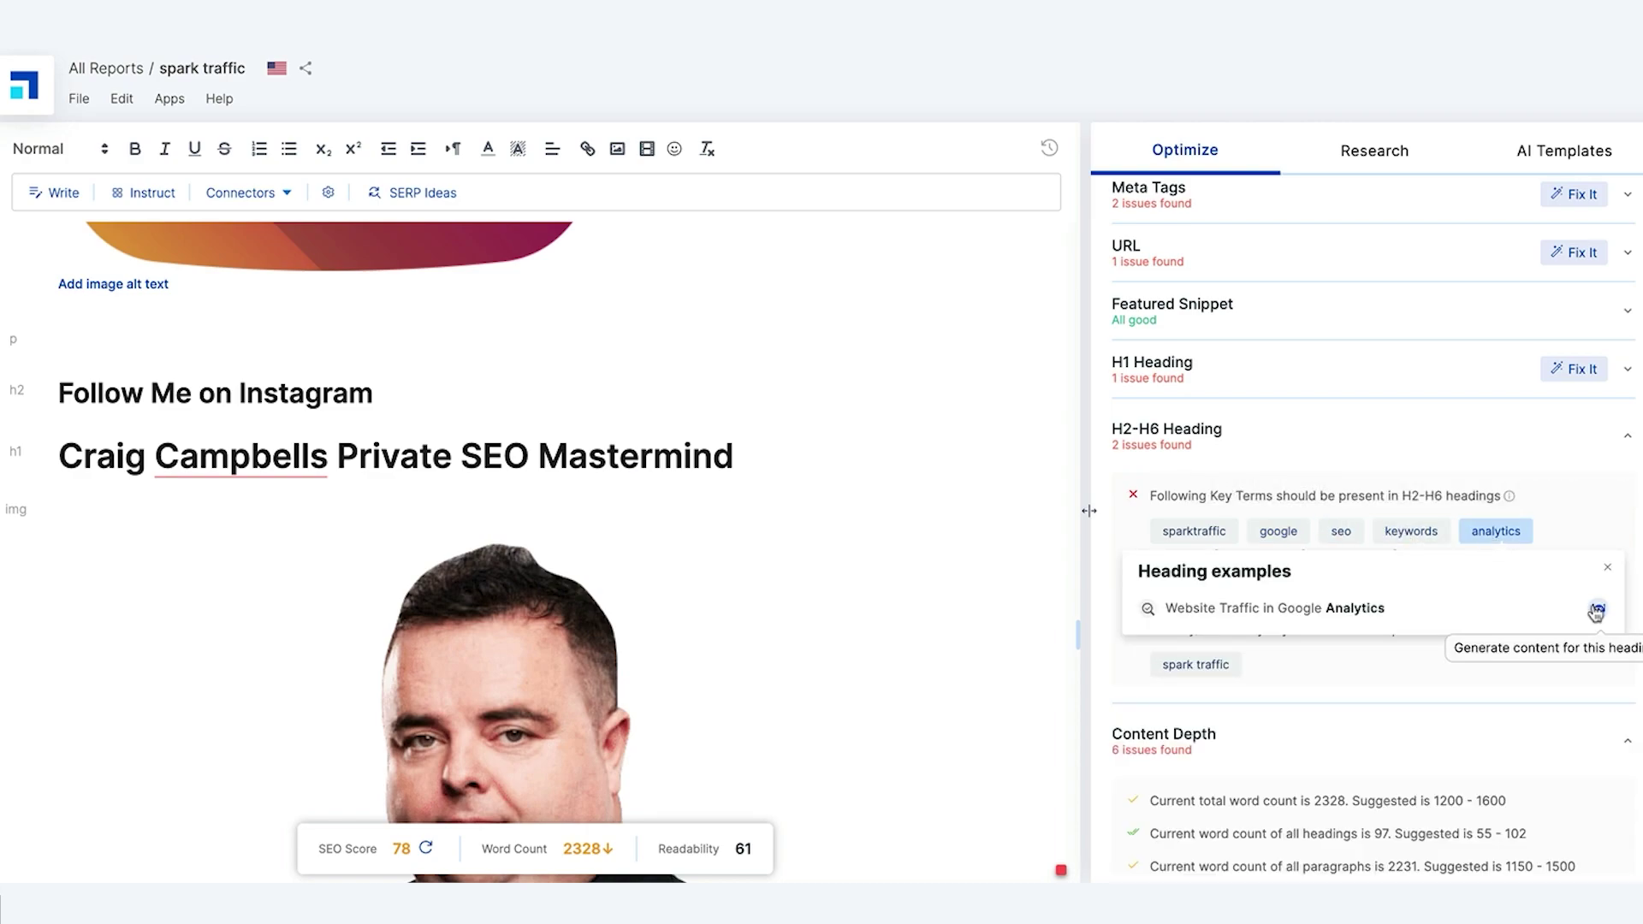
left_click(1609, 569)
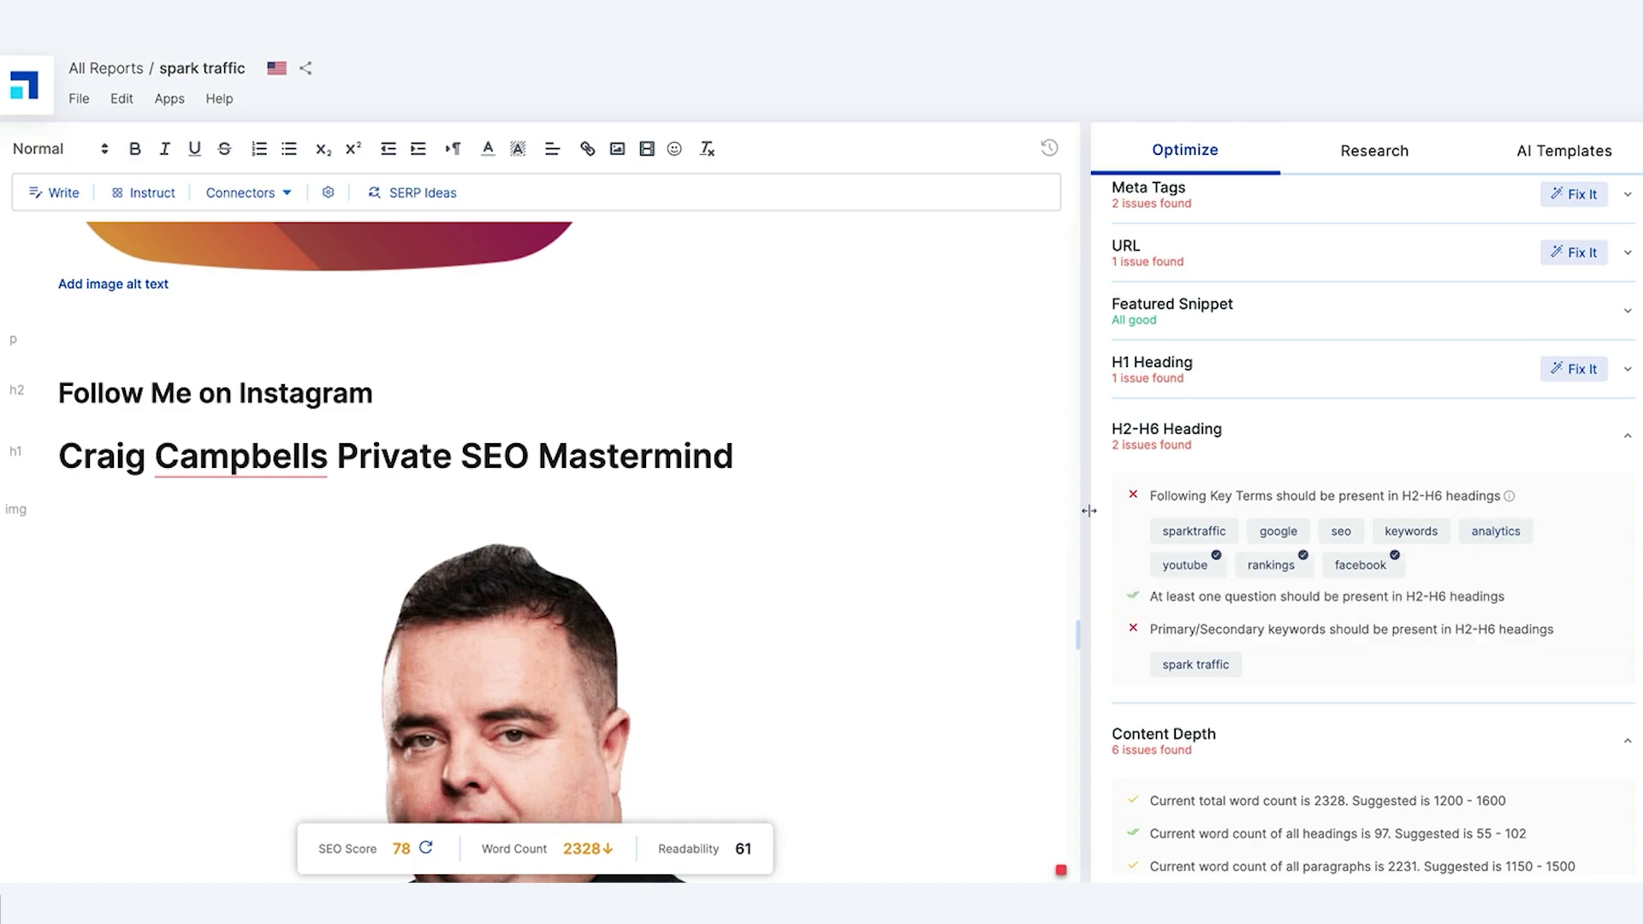
scroll(1634, 419, "up", 4)
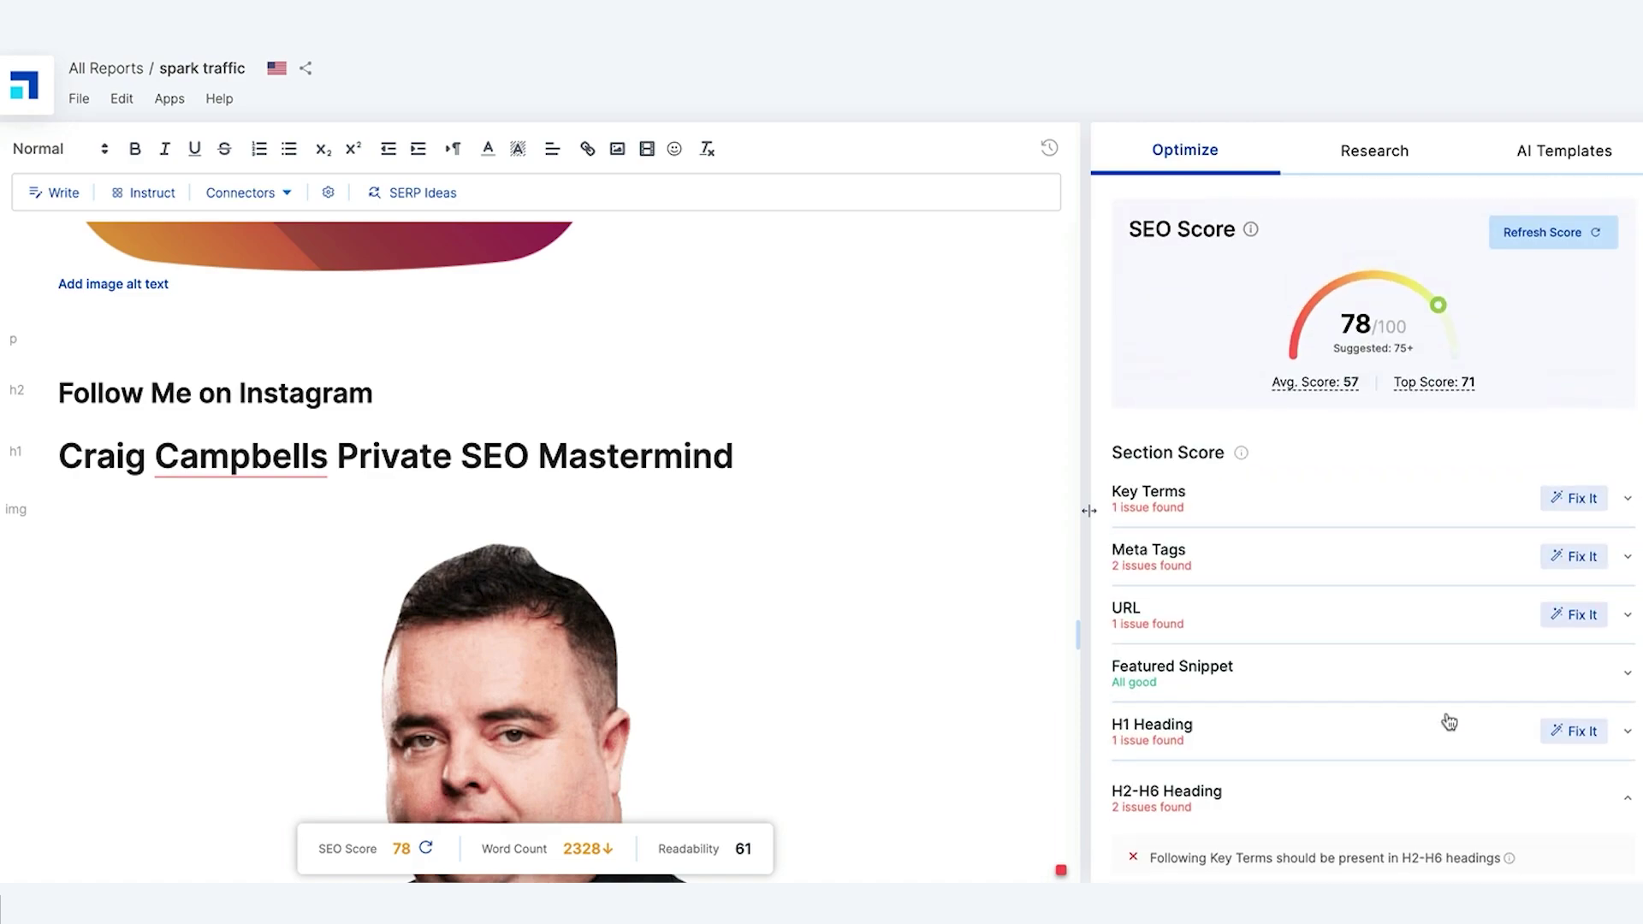
Step: Demote the nine remaining extra H1s, including Related Articles and News and SEOQuake Review, to H2
left_click(1578, 732)
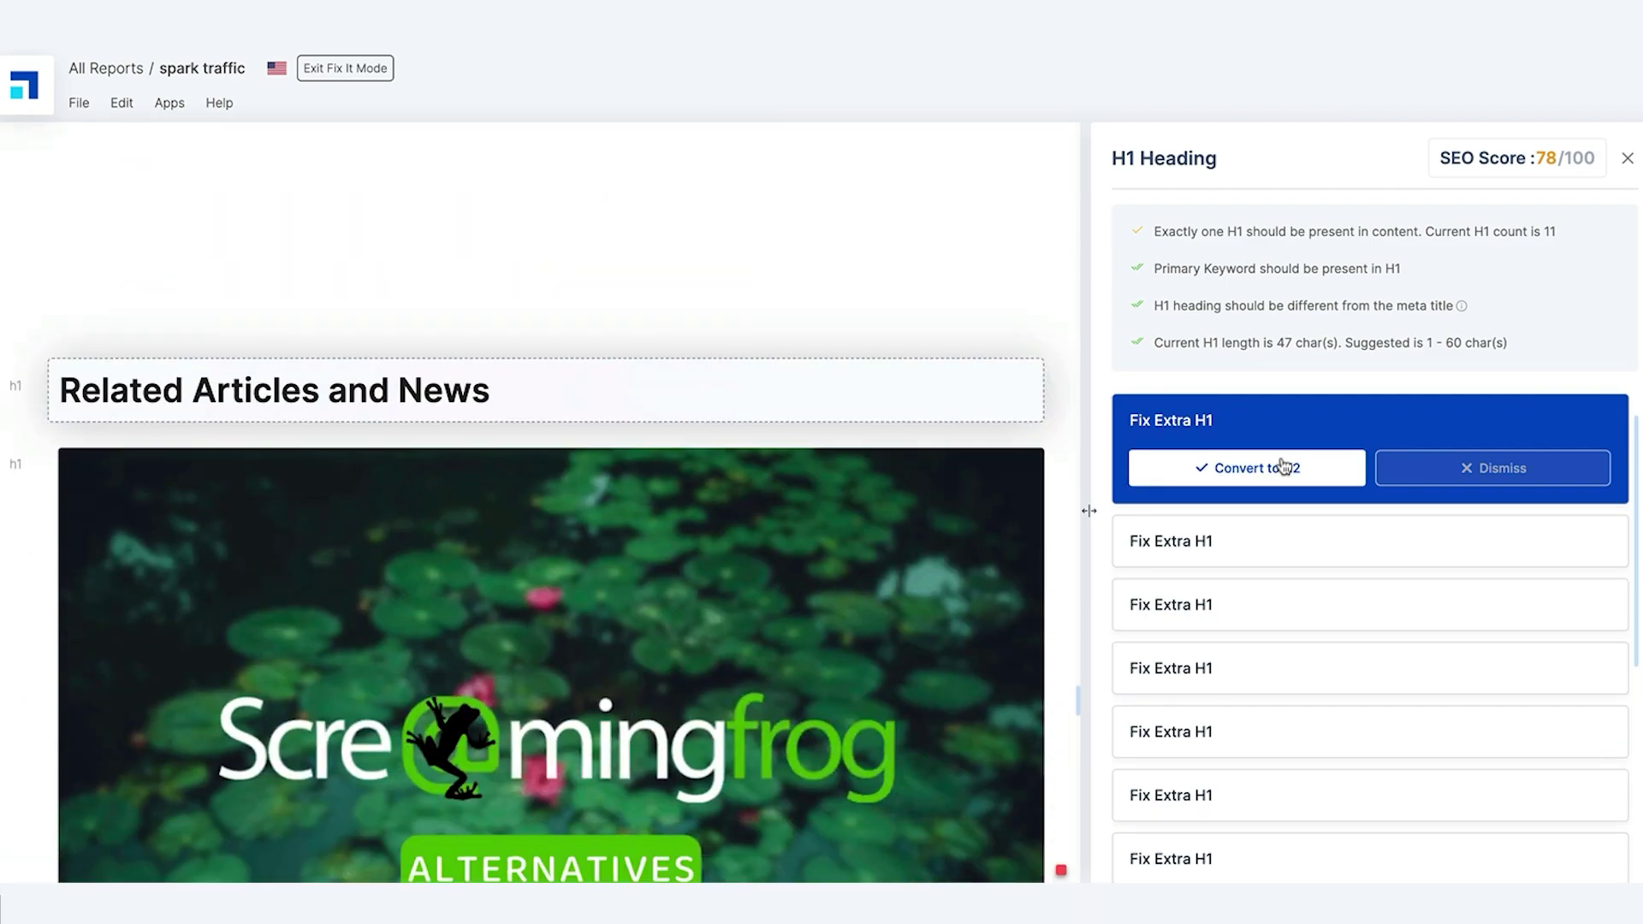
left_click(1283, 465)
left_click(1283, 466)
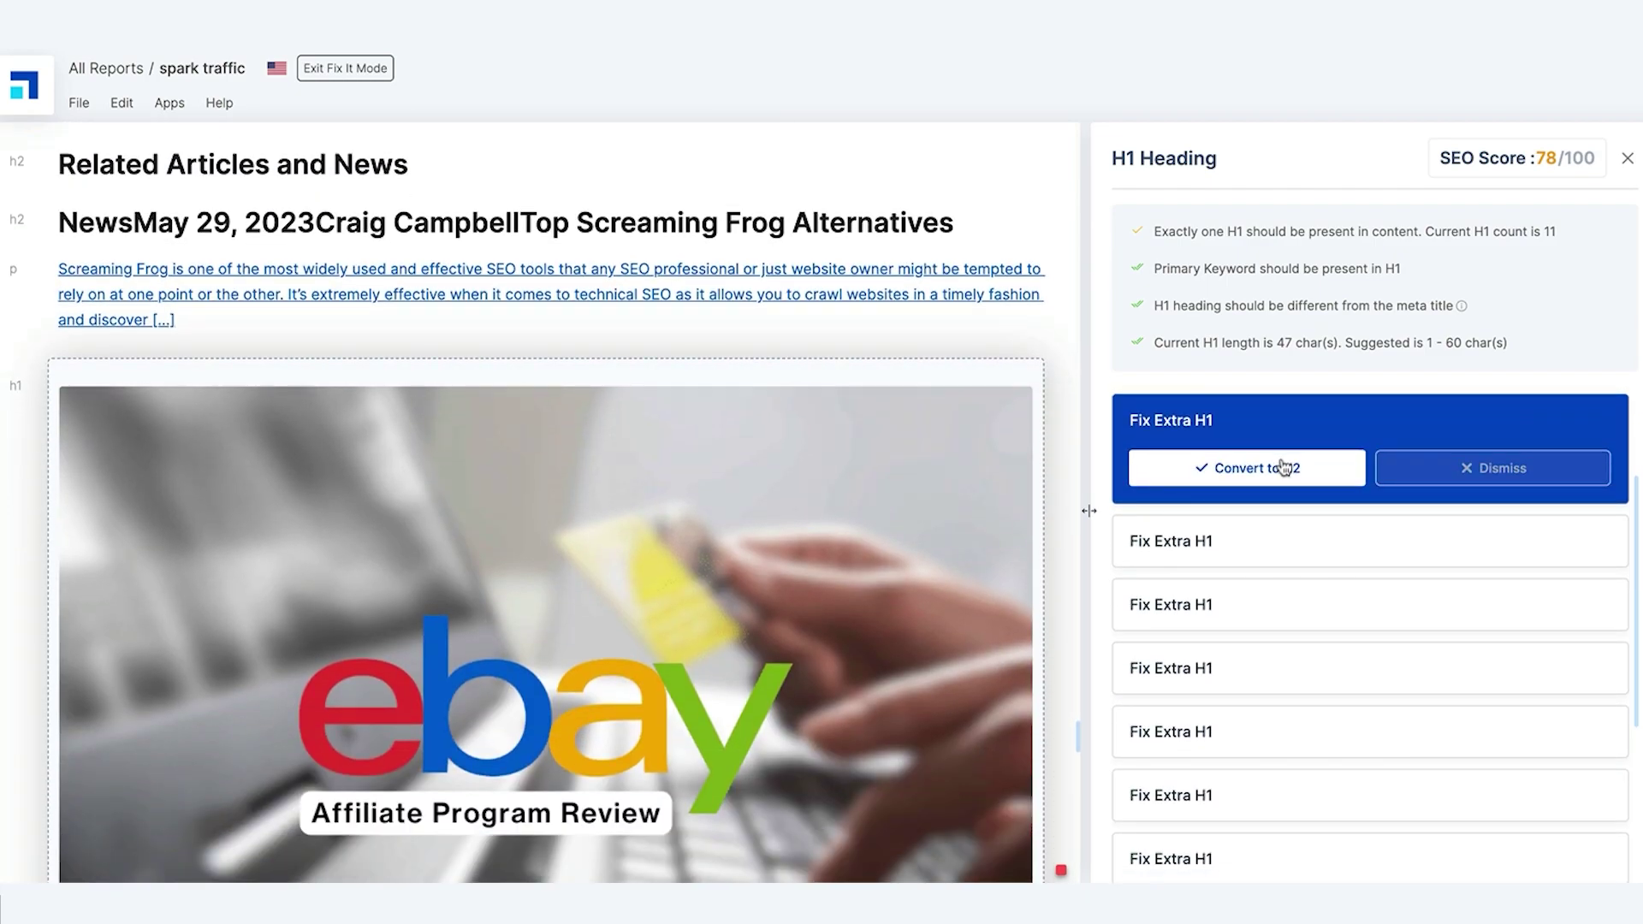
left_click(1283, 467)
left_click(1283, 466)
left_click(1283, 466)
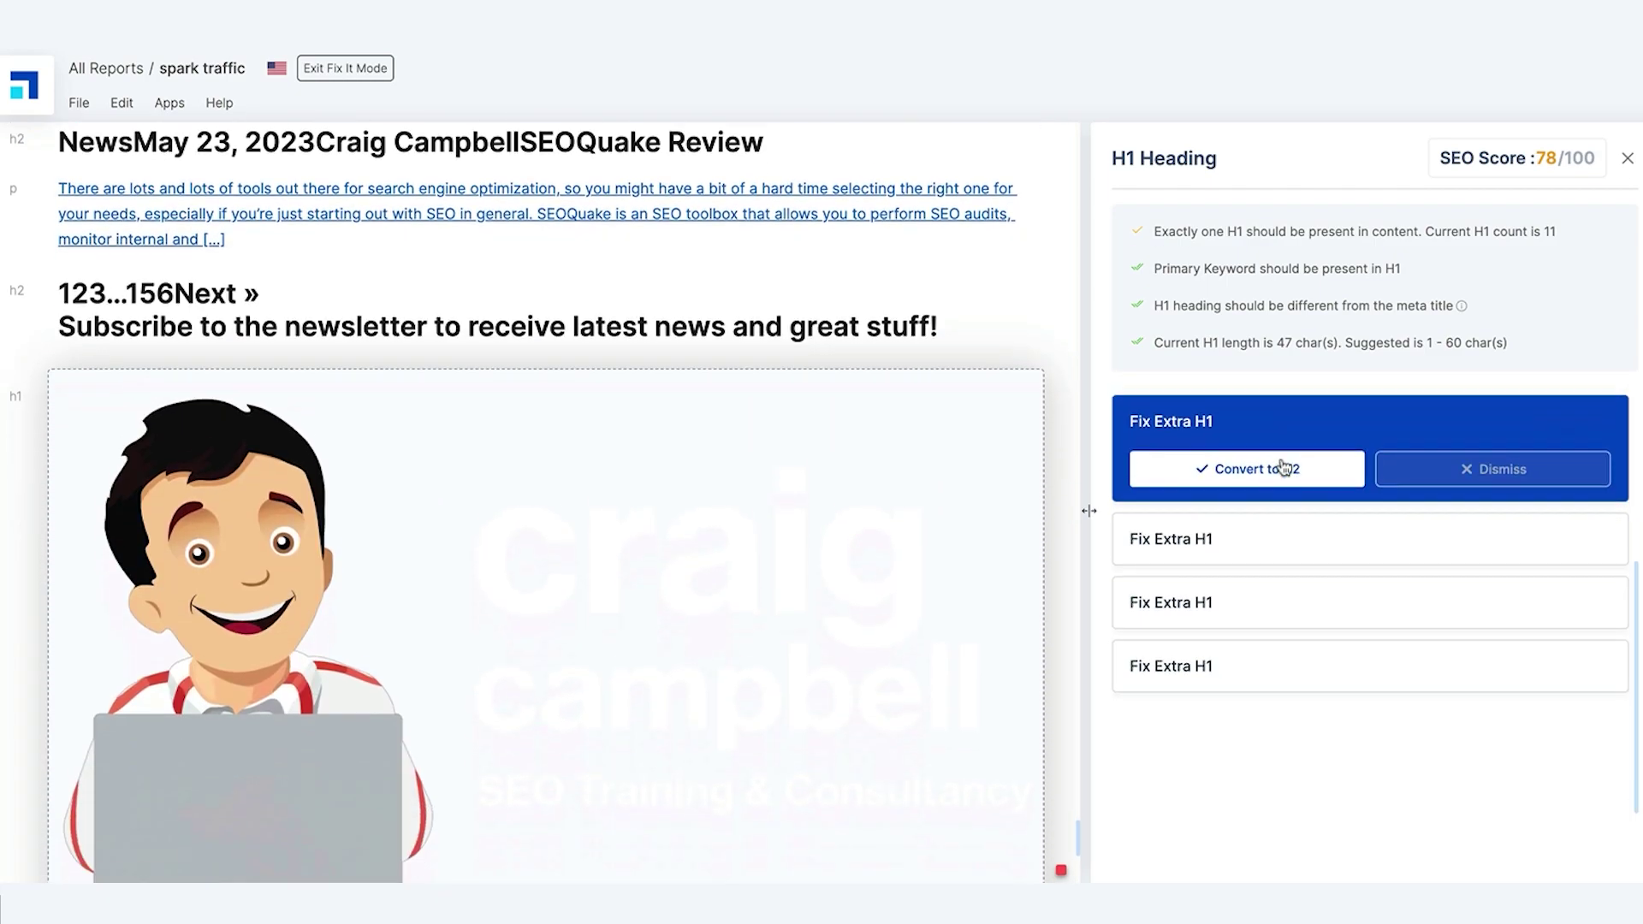
left_click(1283, 466)
left_click(1283, 466)
left_click(1283, 466)
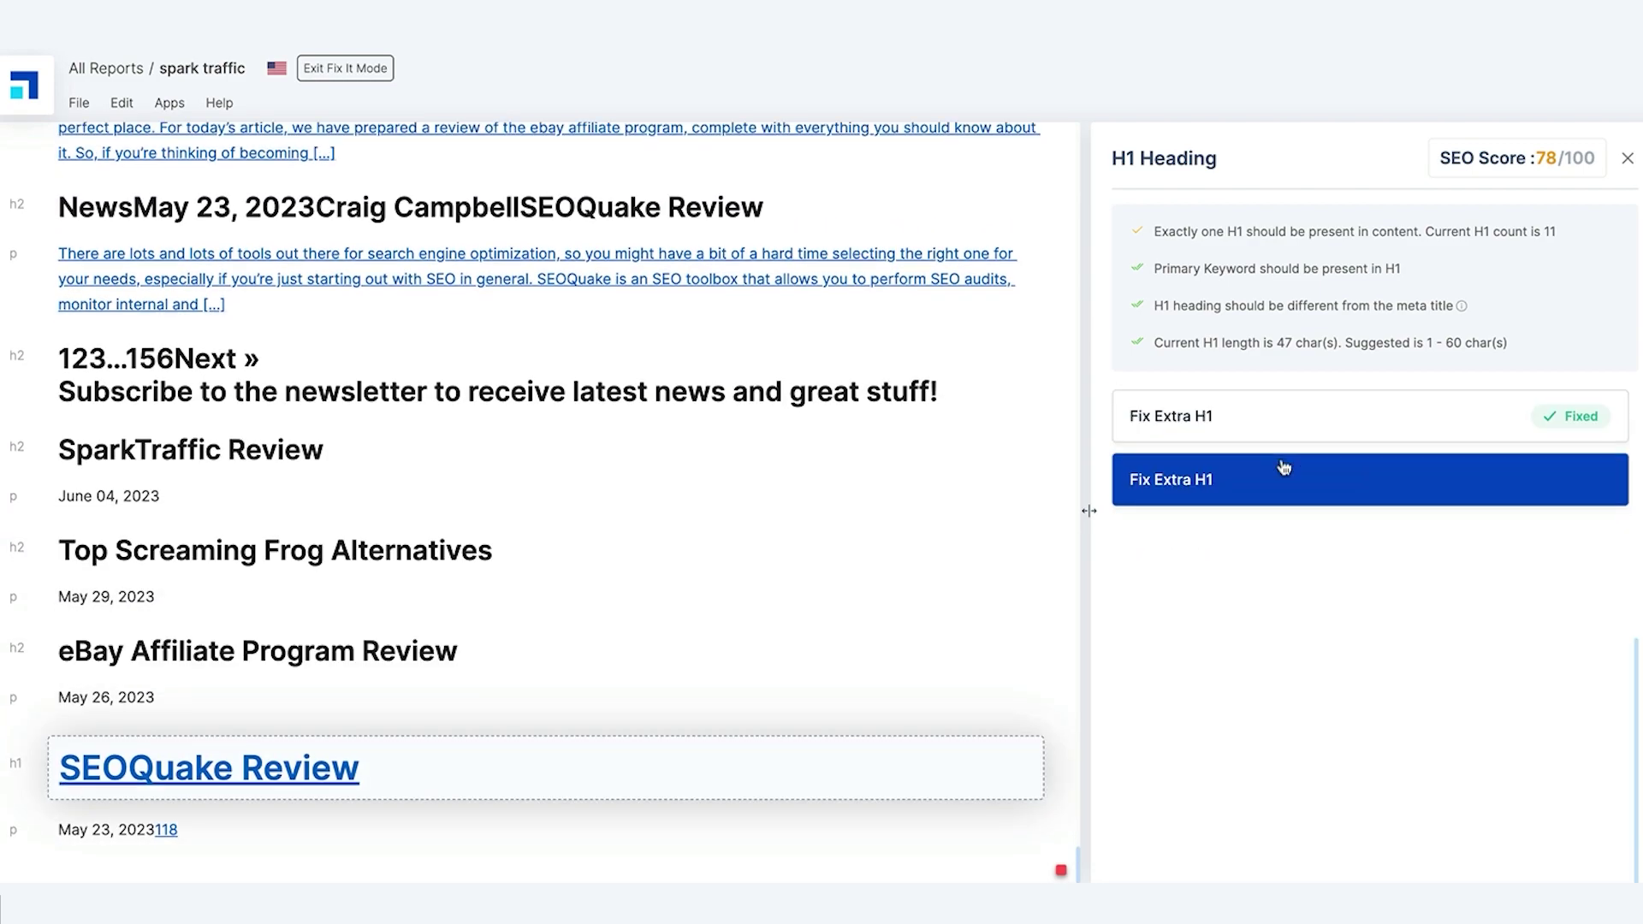
left_click(1283, 467)
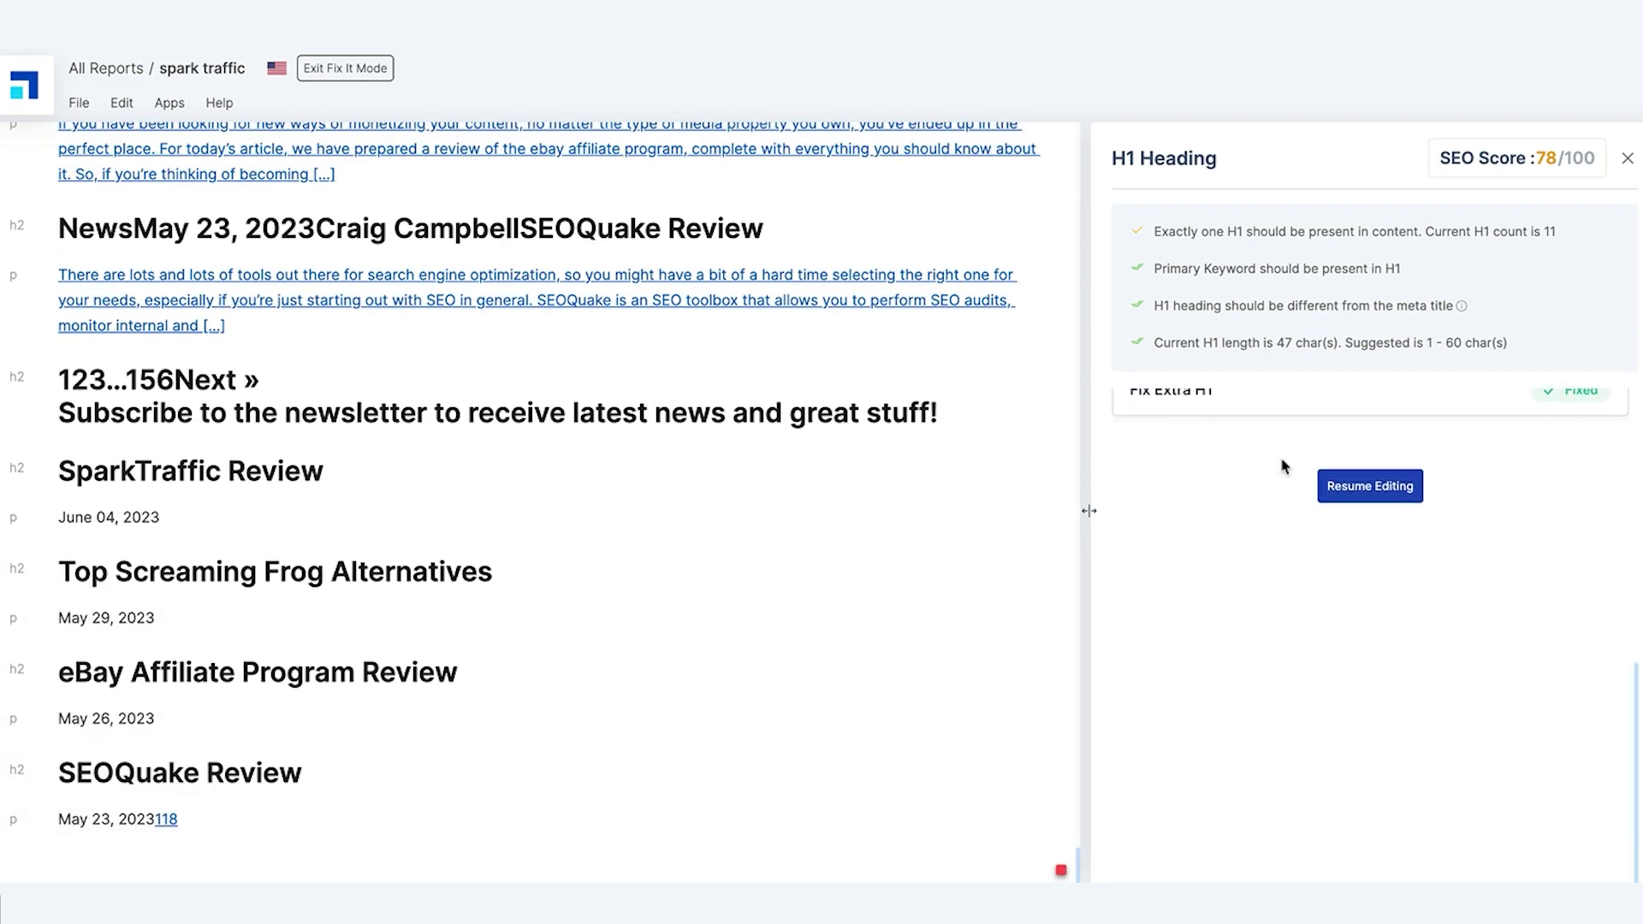
left_click(1393, 486)
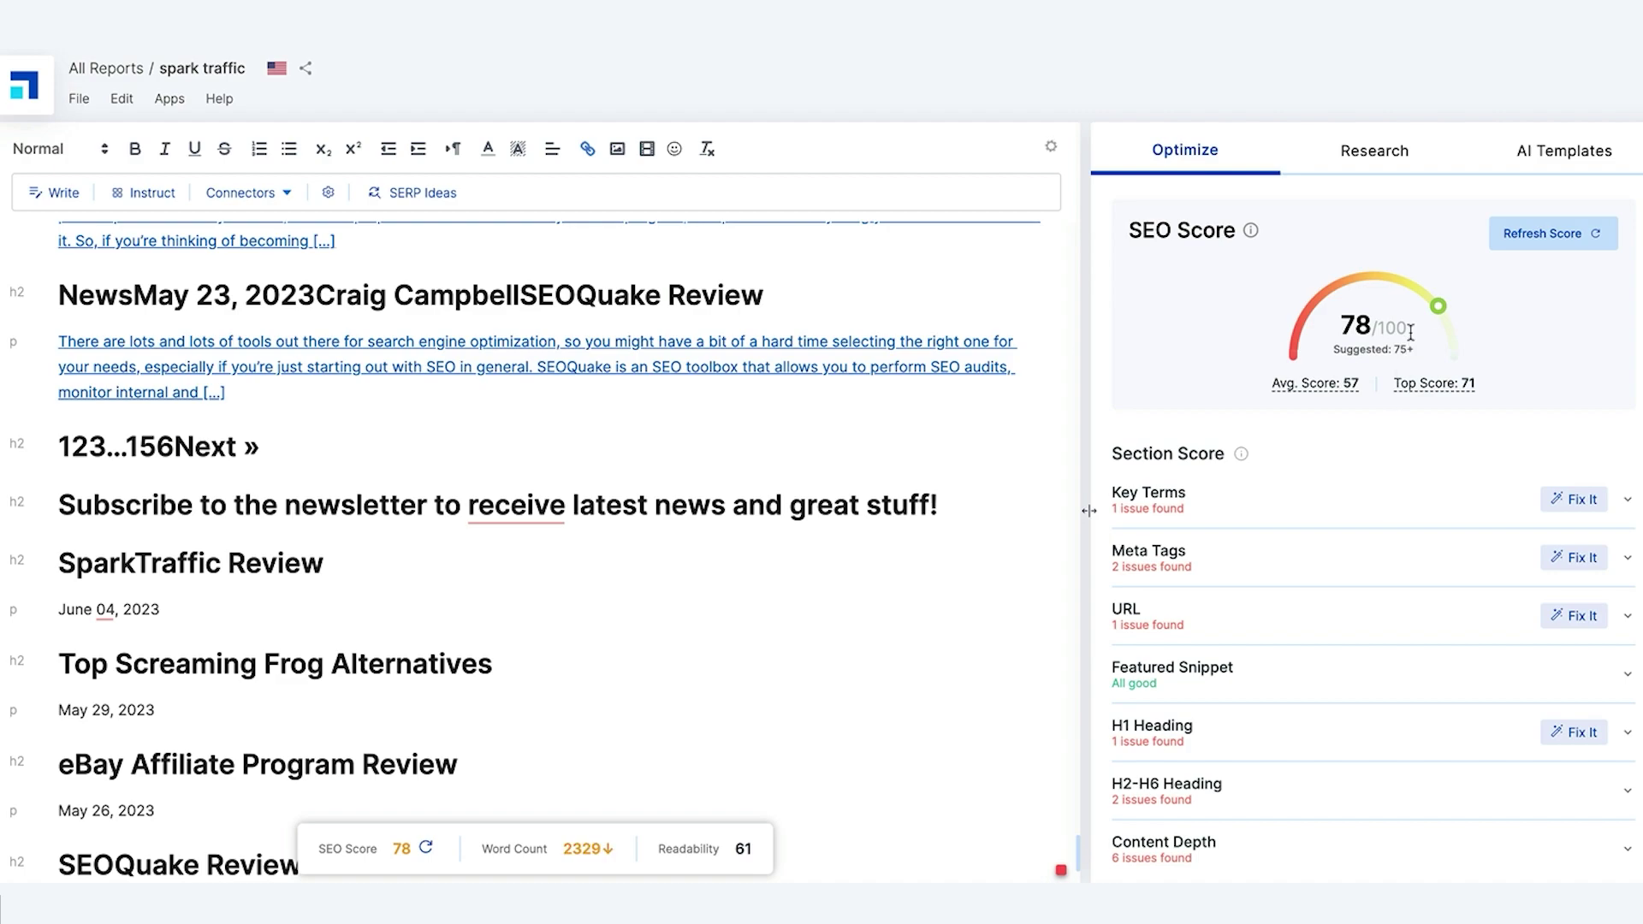
Step: Accept the suggested key terms 'functionality' and 'algorithm', lifting the SEO score to 82
left_click(1578, 500)
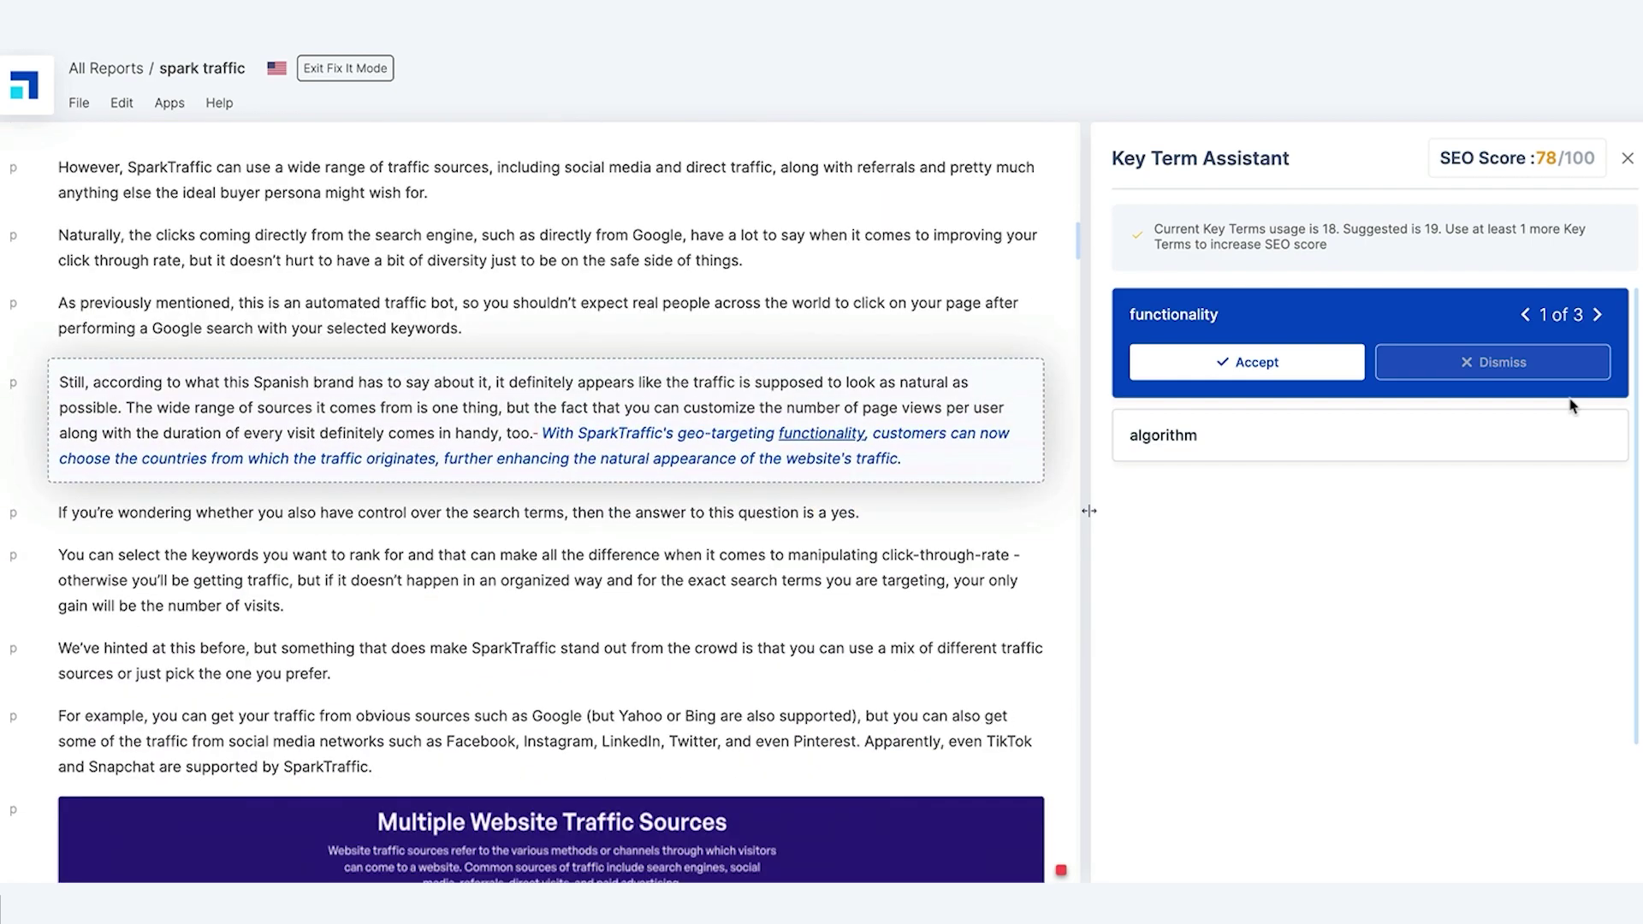
left_click(1242, 362)
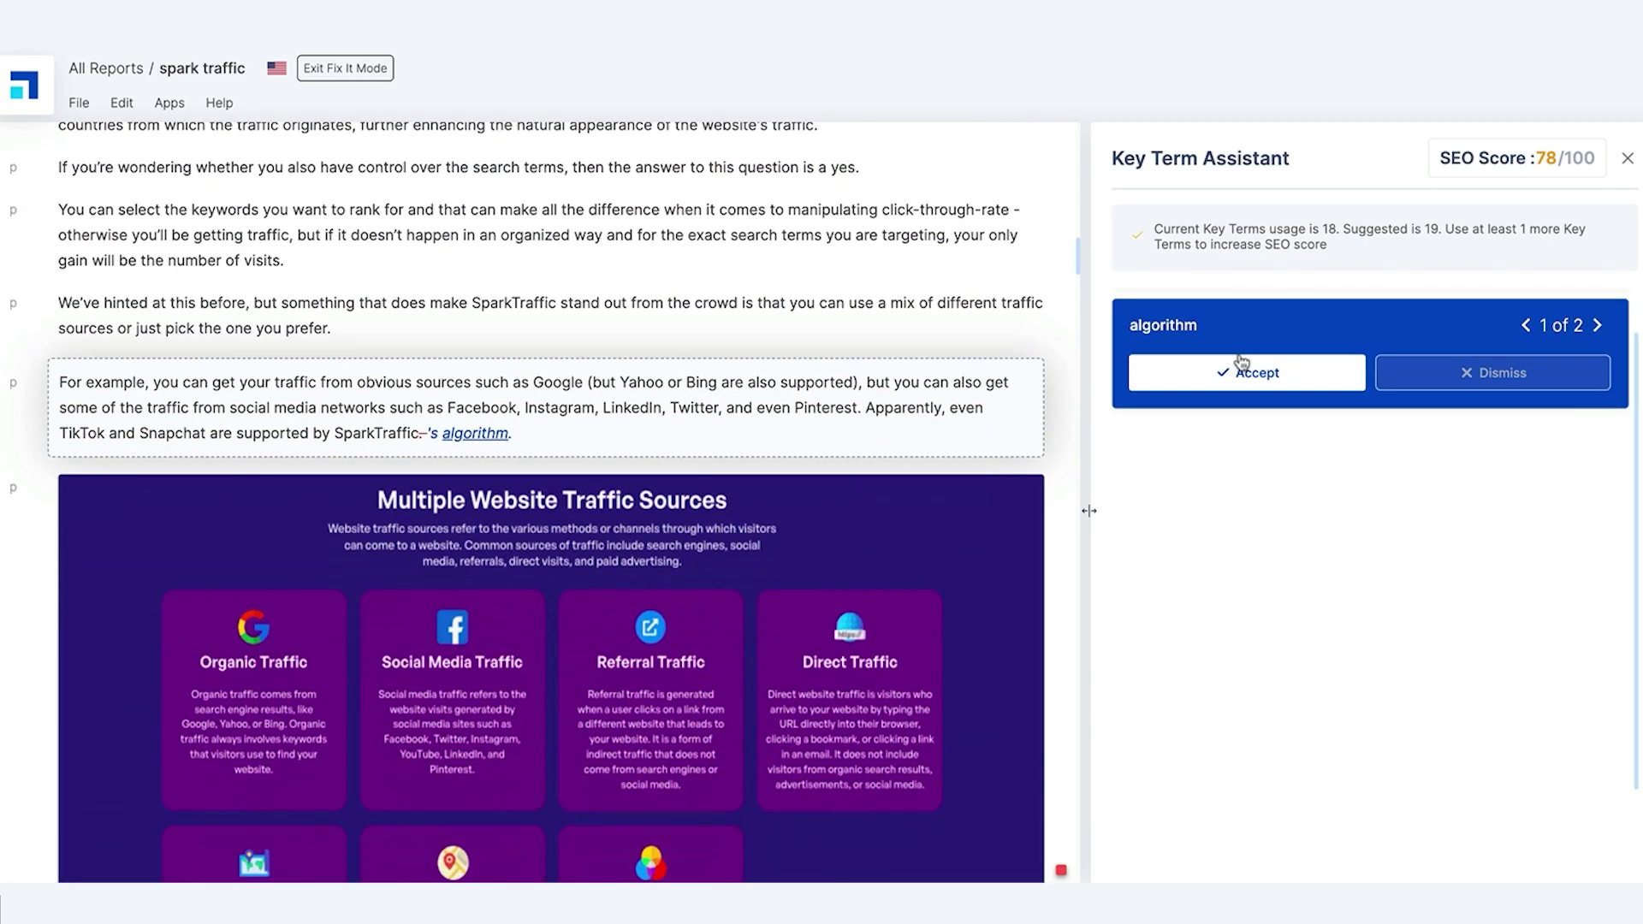
left_click(1249, 367)
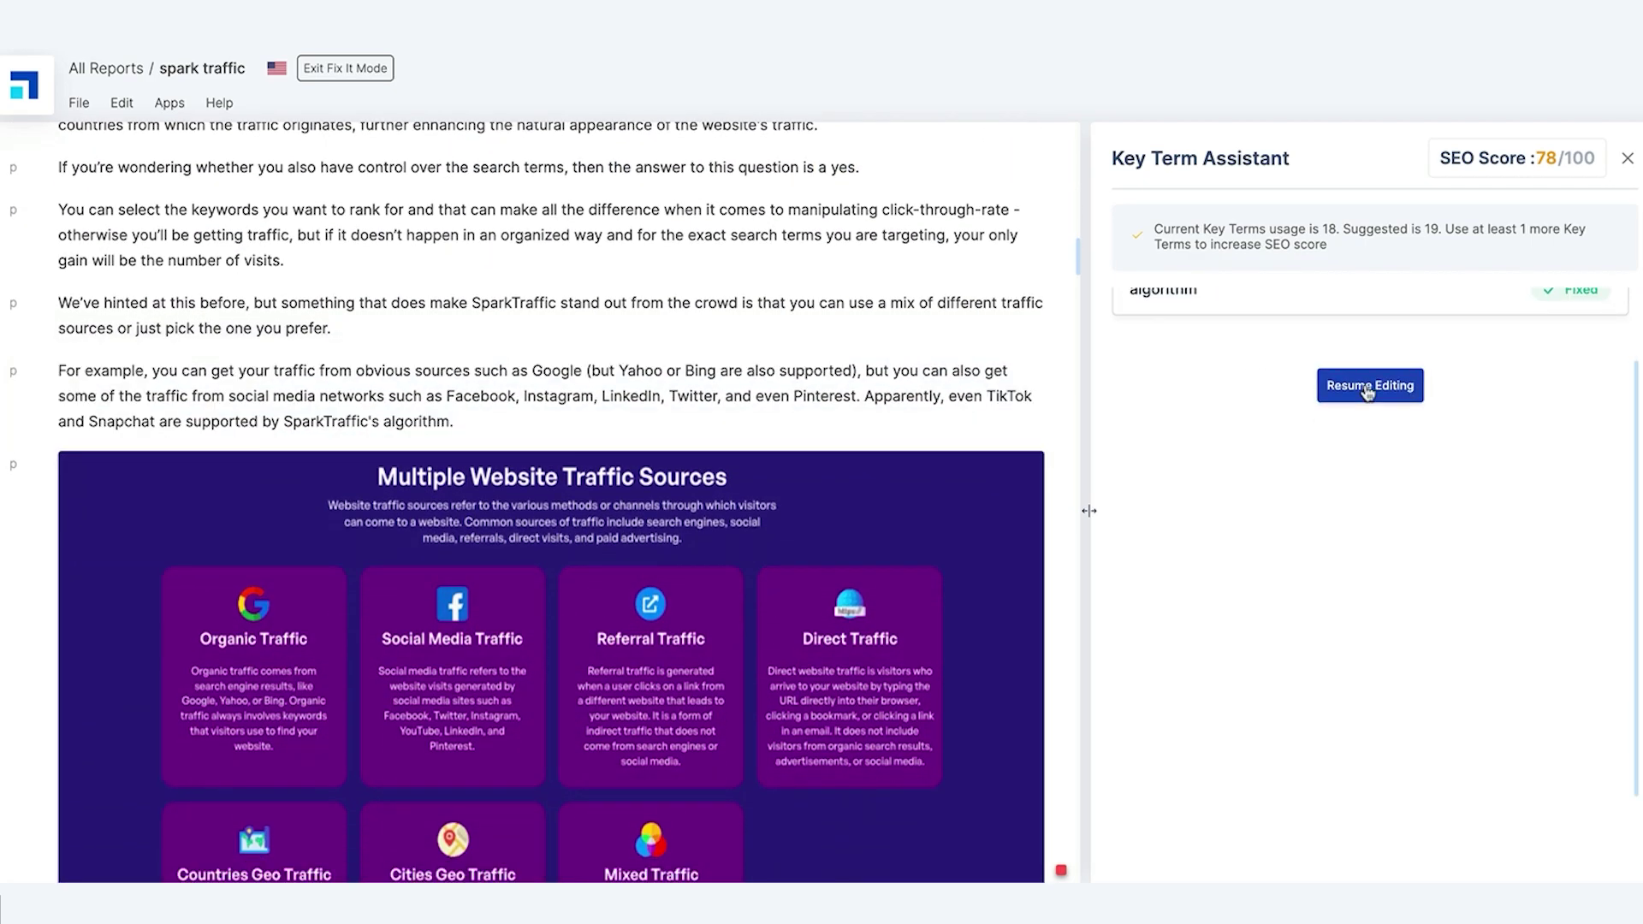
left_click(1367, 391)
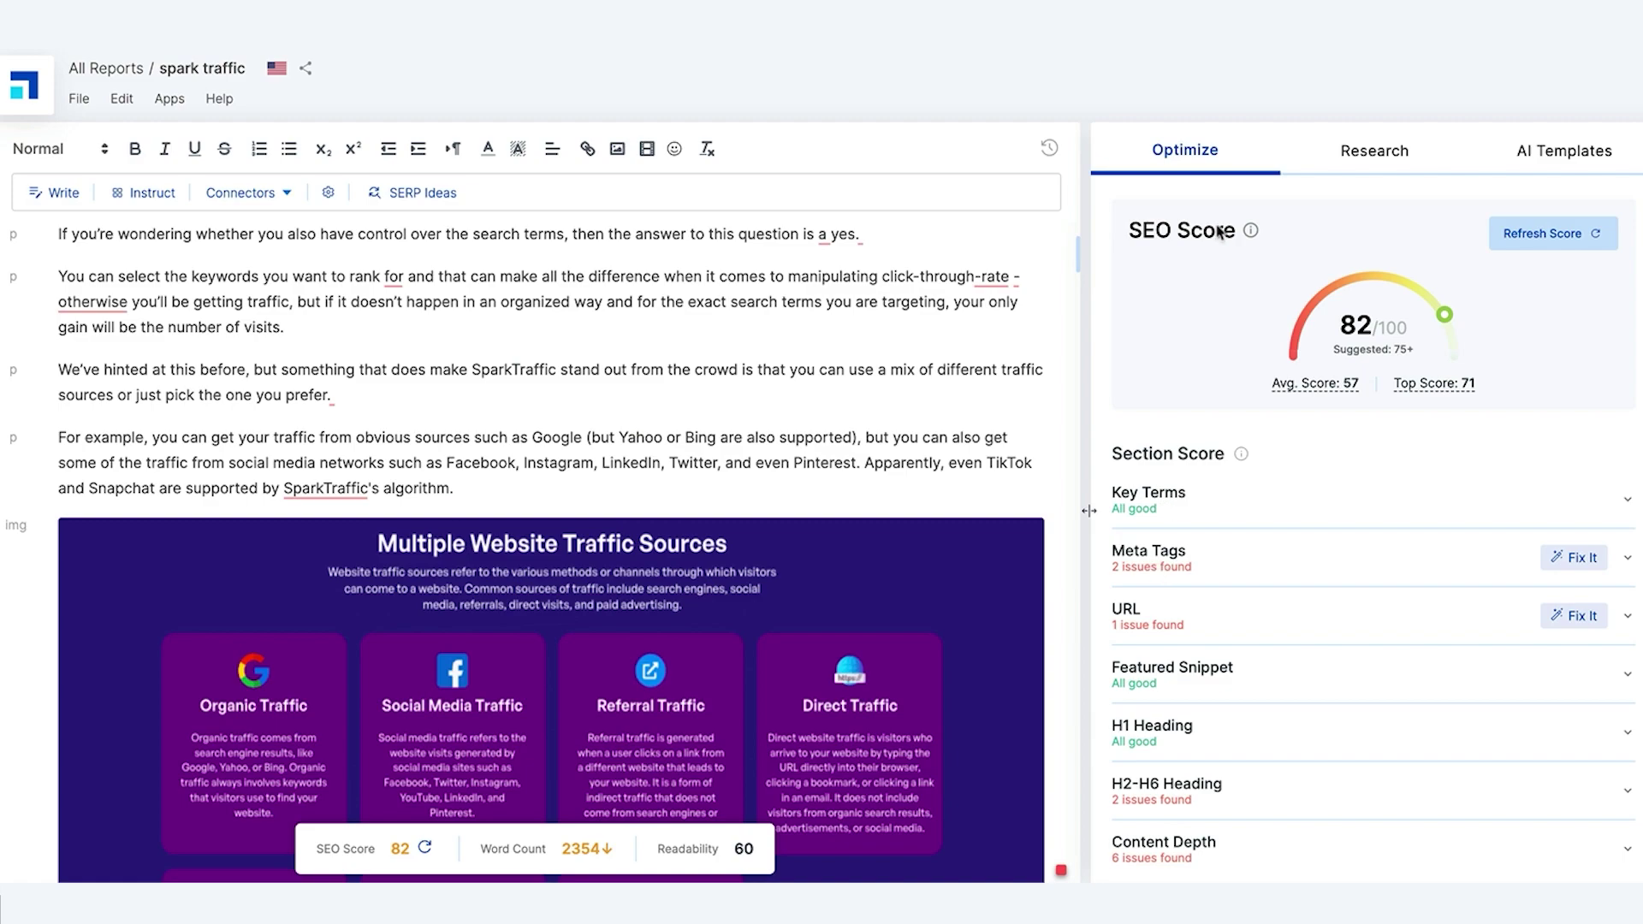
left_click(1392, 152)
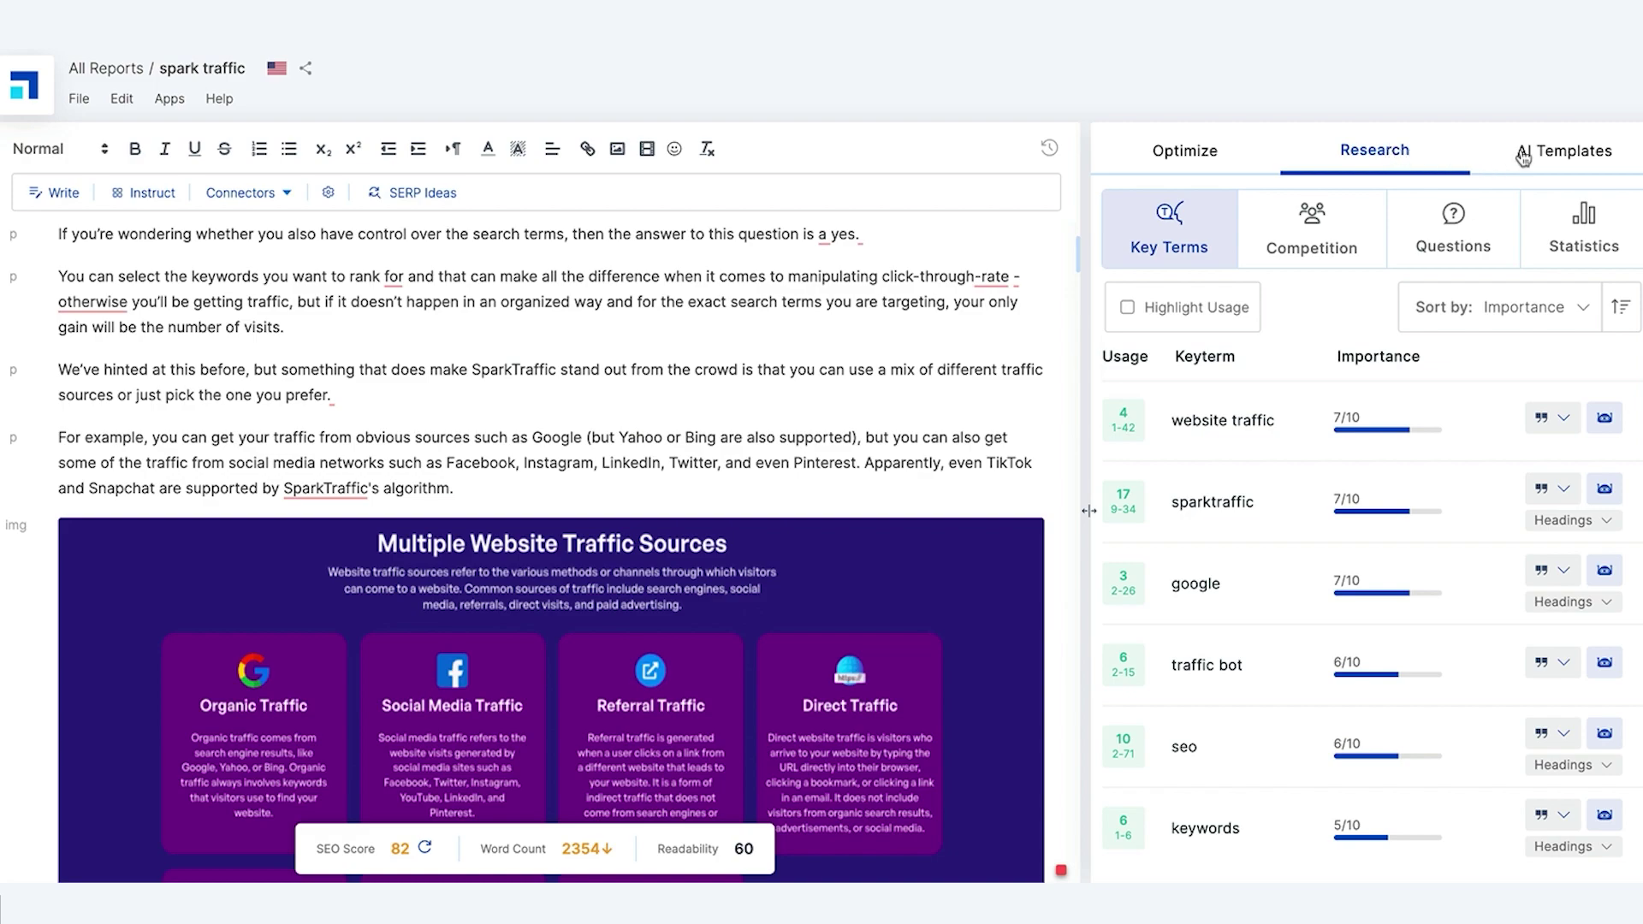
Step: Insert a generated section for a SparkTraffic research question, then review statistics and the top competitor's outline
left_click(1444, 236)
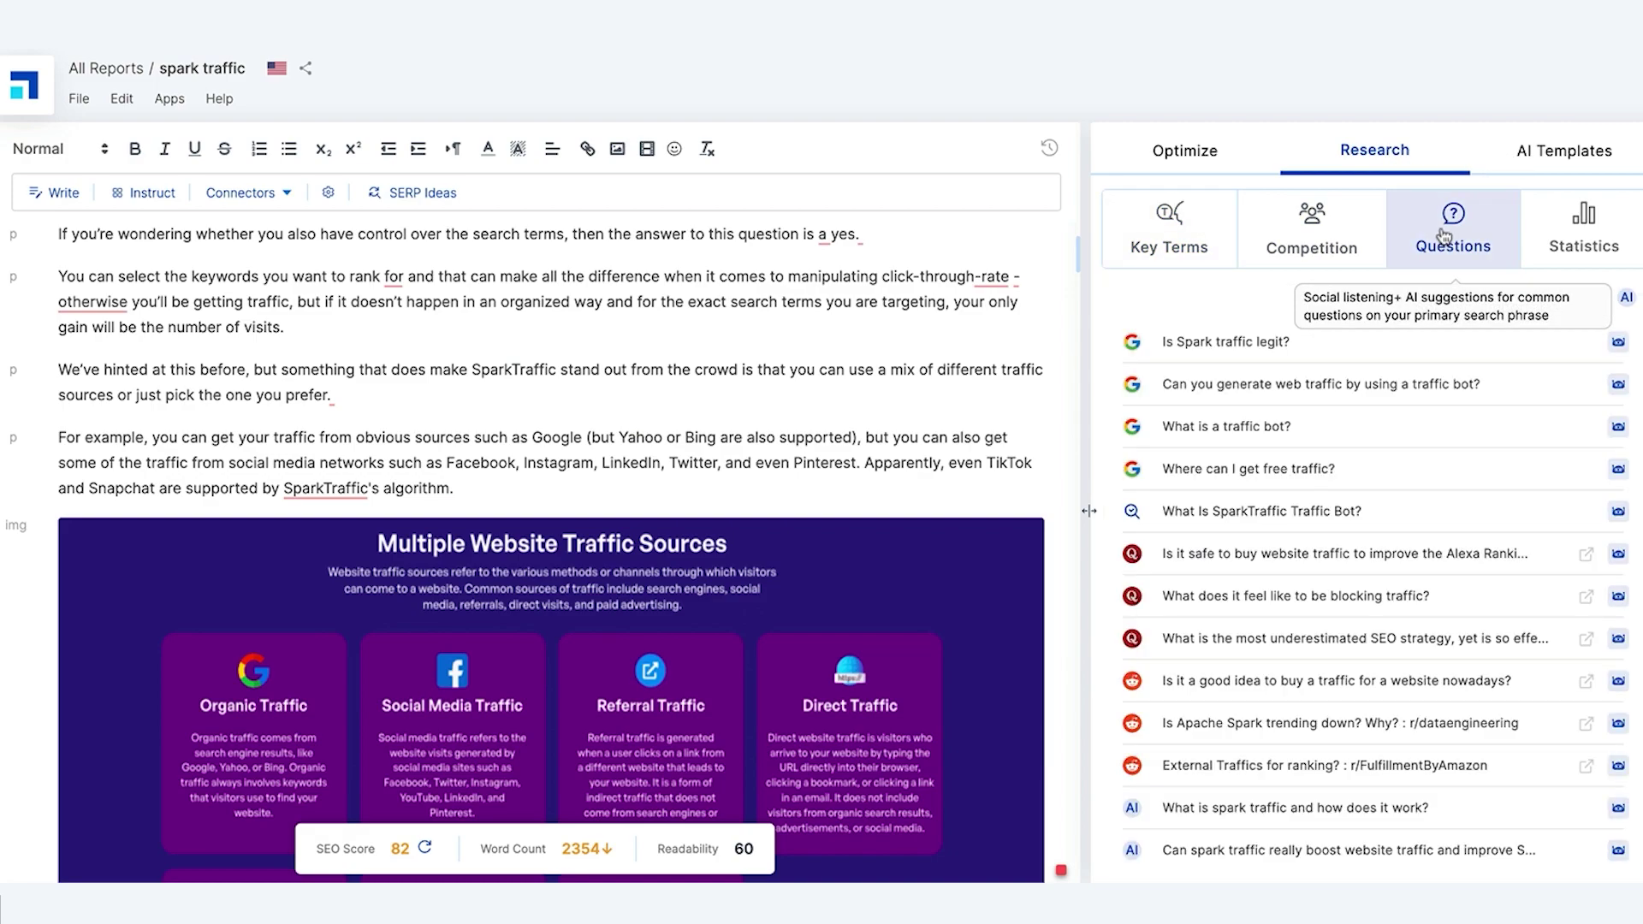
left_click(1617, 426)
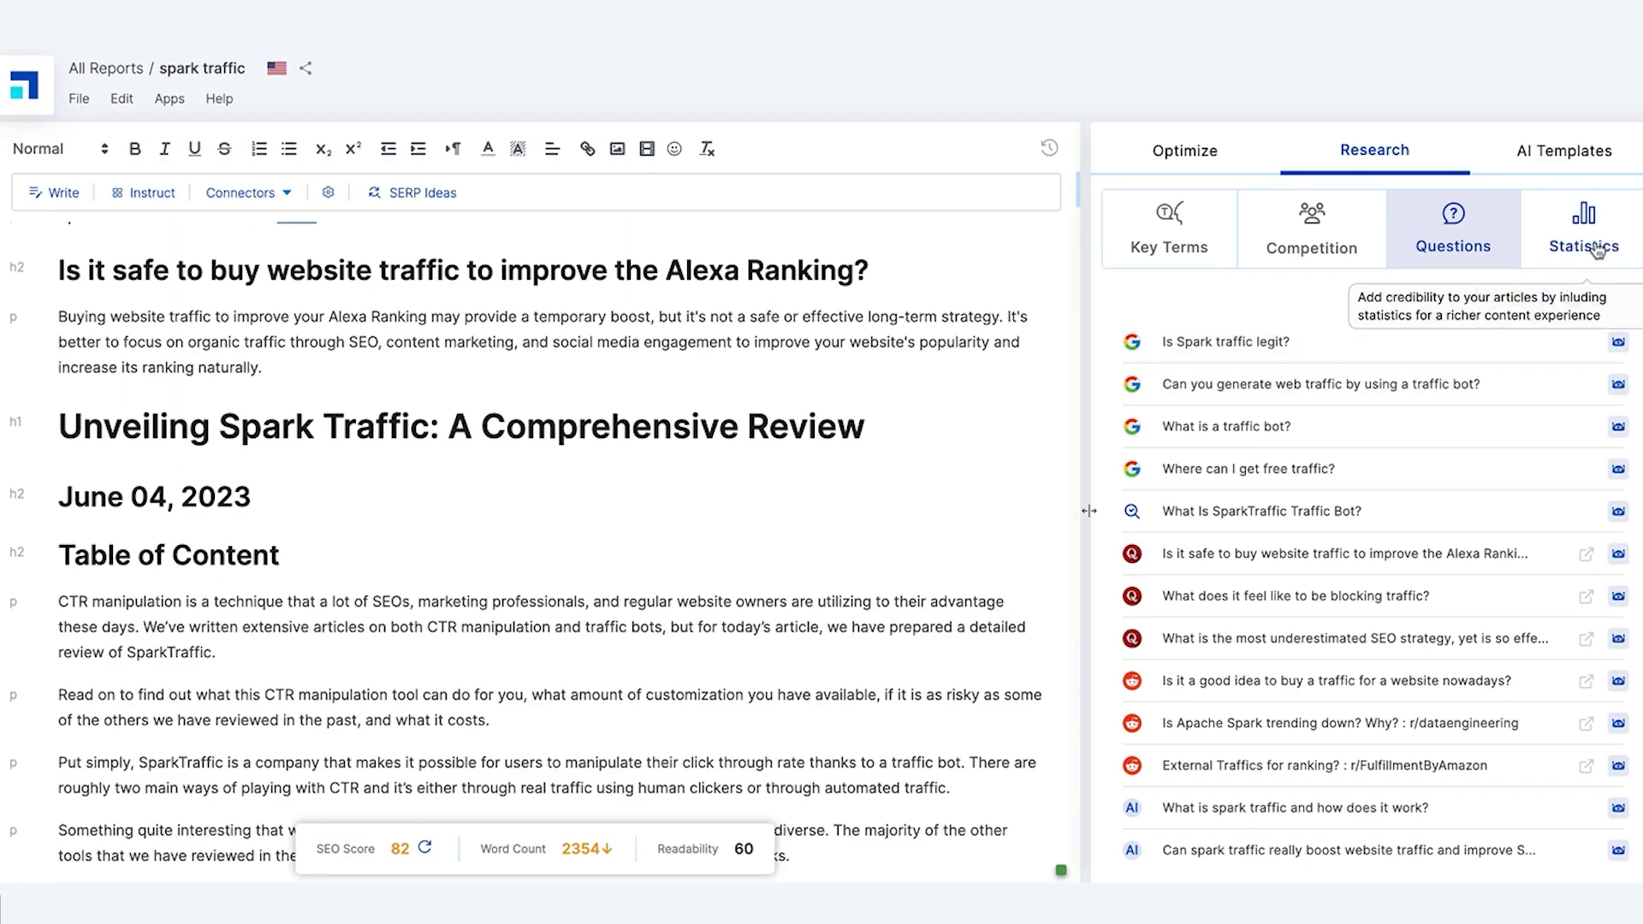
left_click(1596, 250)
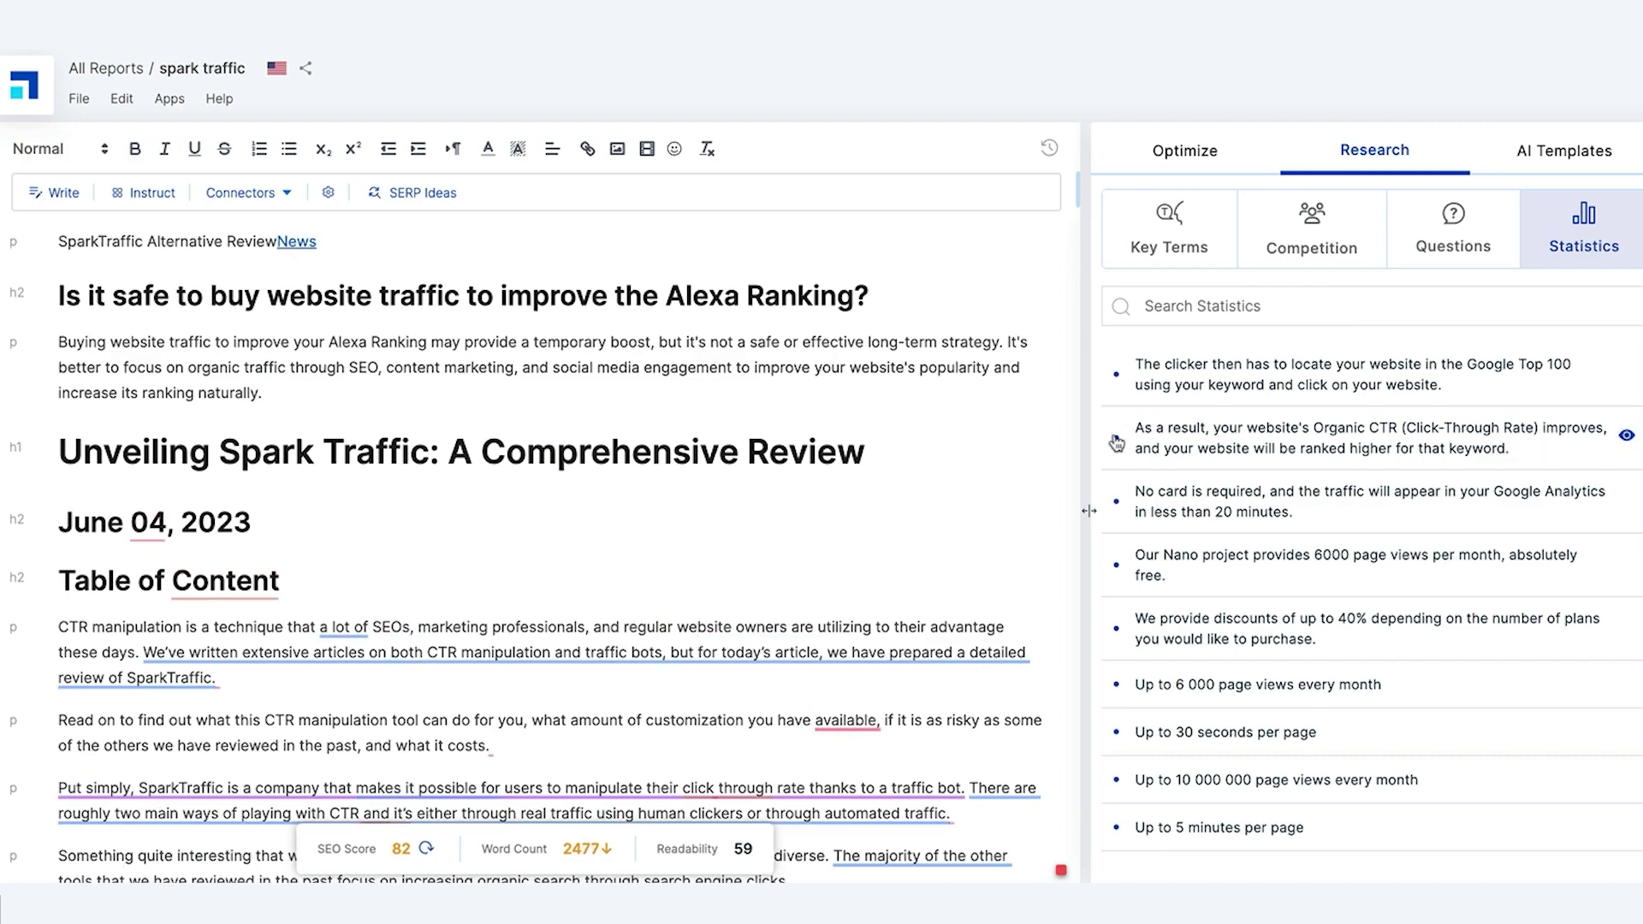
left_click(1360, 264)
left_click(1576, 427)
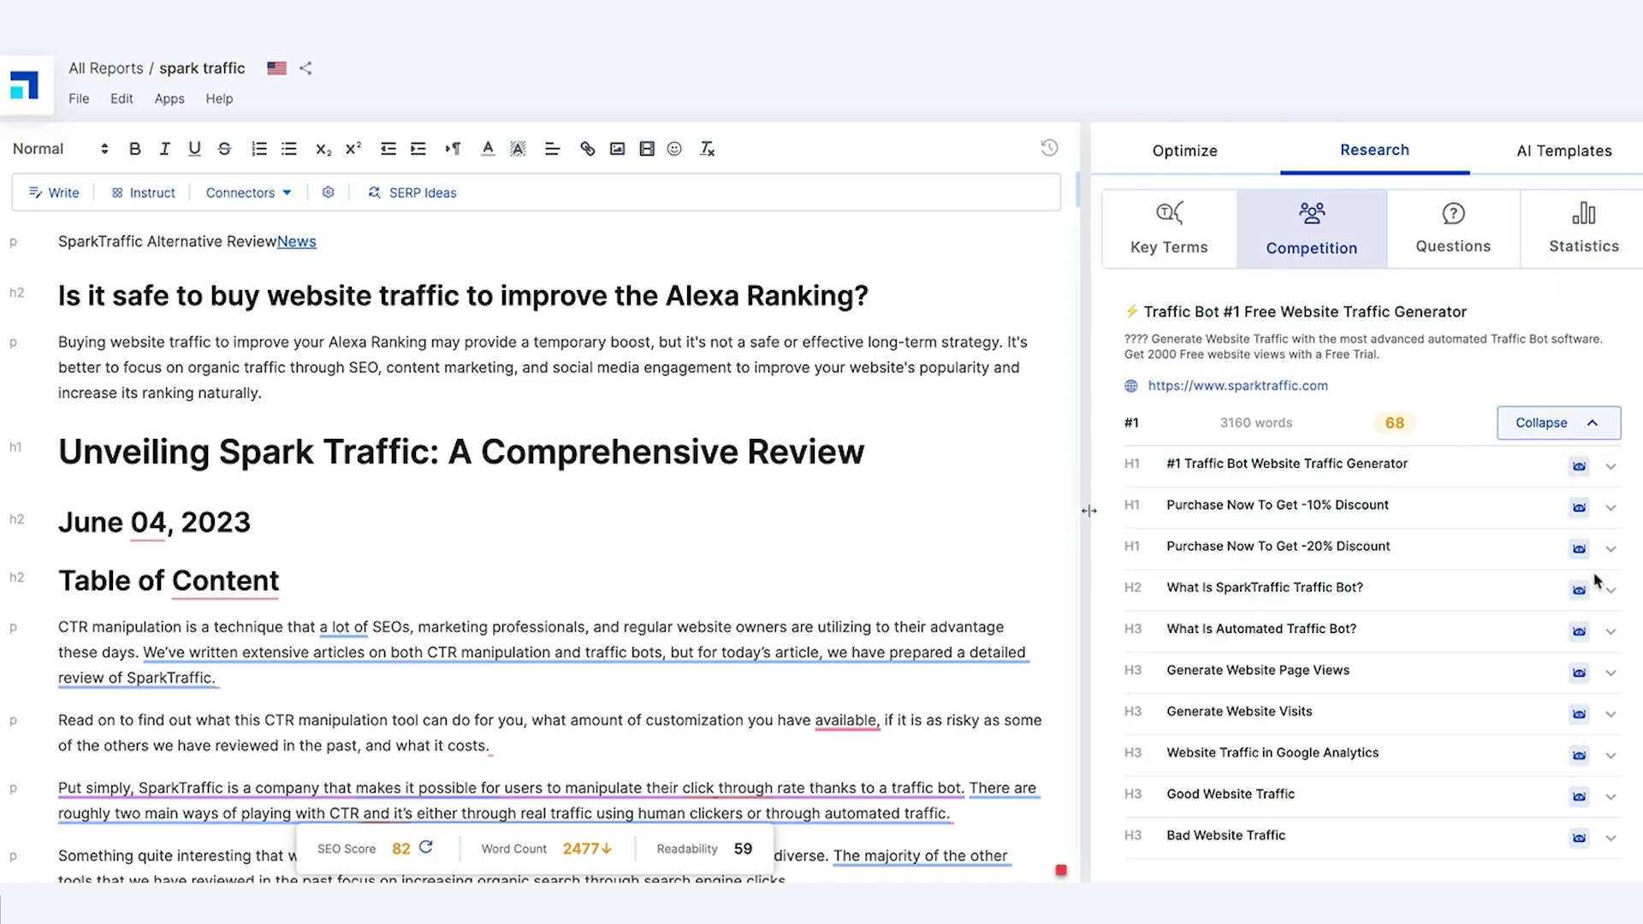
Step: Generate the 'What Is SparkTraffic Traffic Bot?' section and refresh the SEO score, holding at 82
left_click(1580, 589)
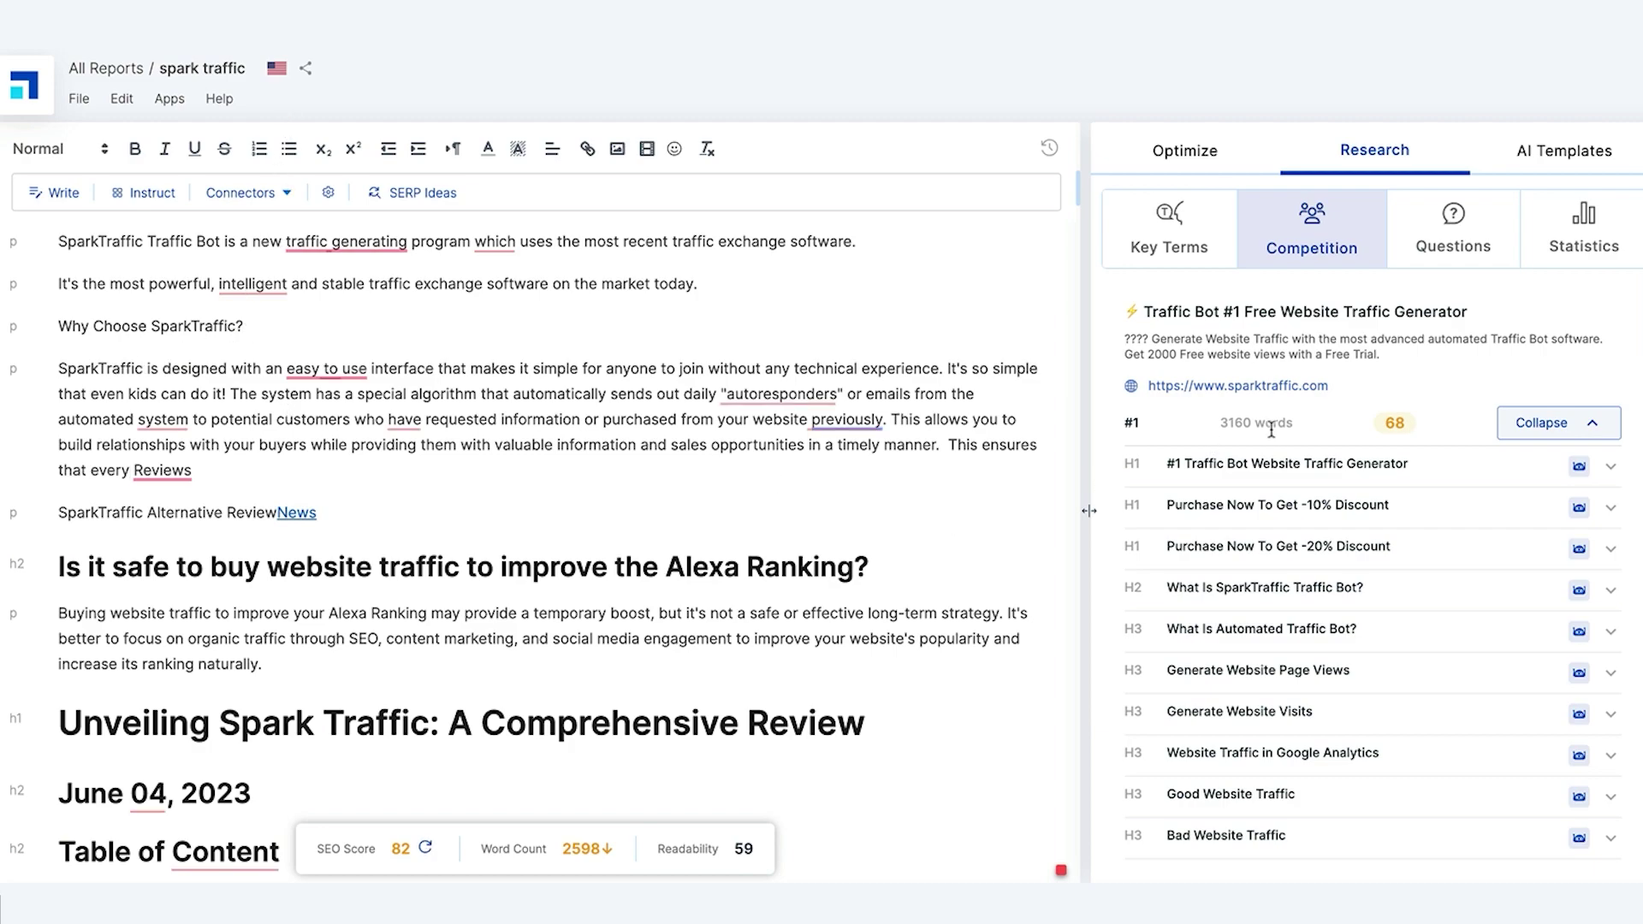
left_click(1195, 154)
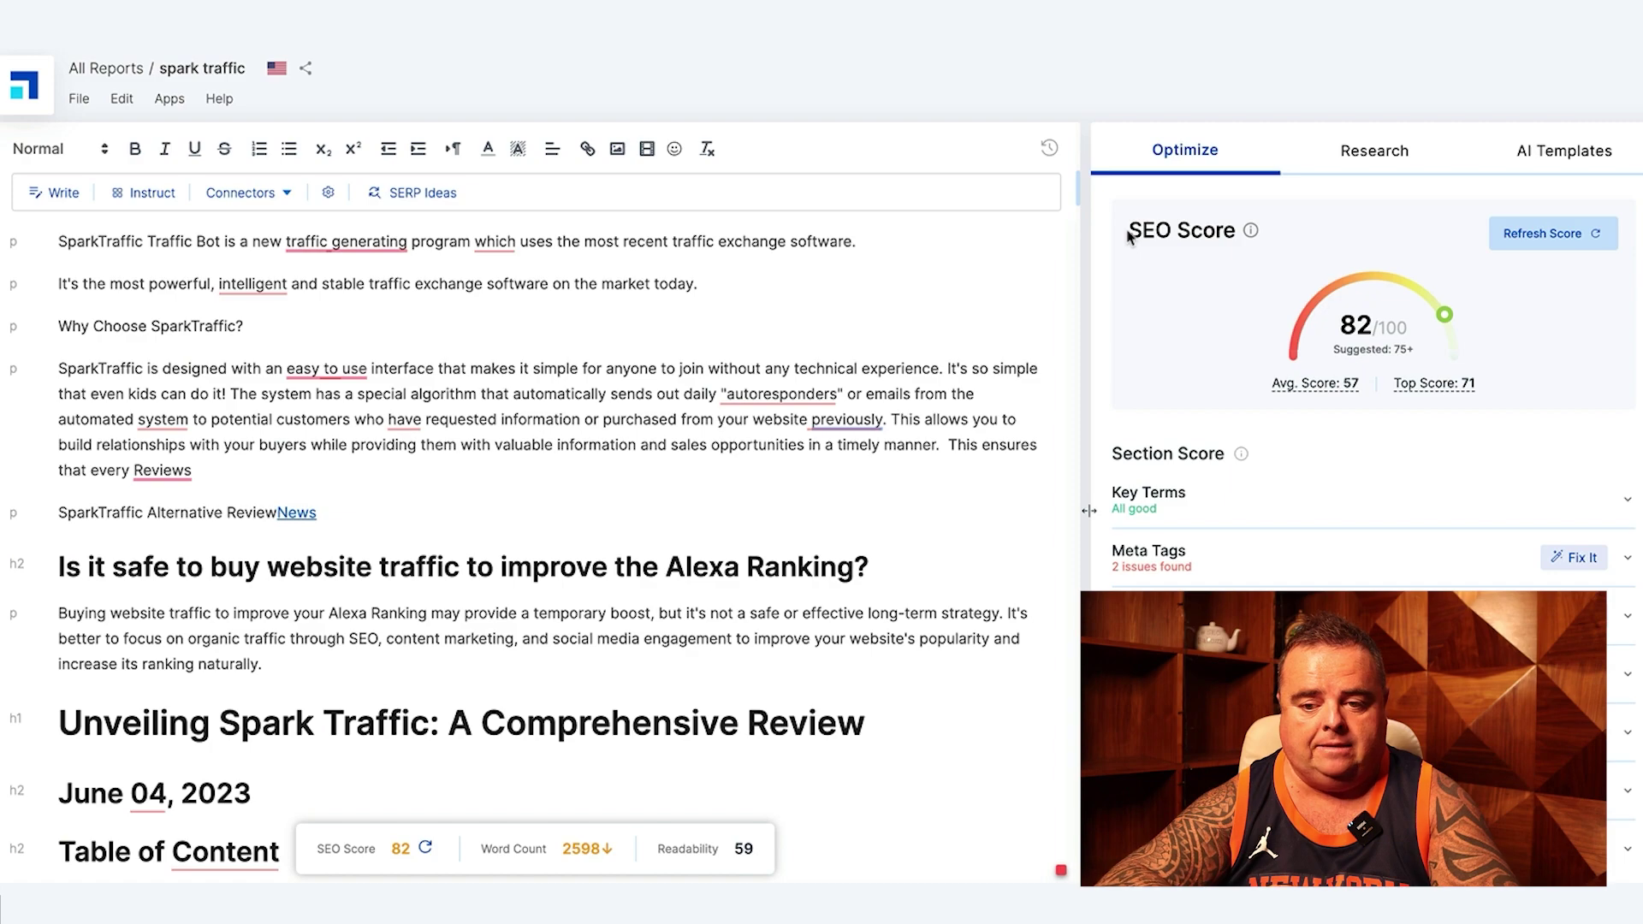
left_click(1580, 236)
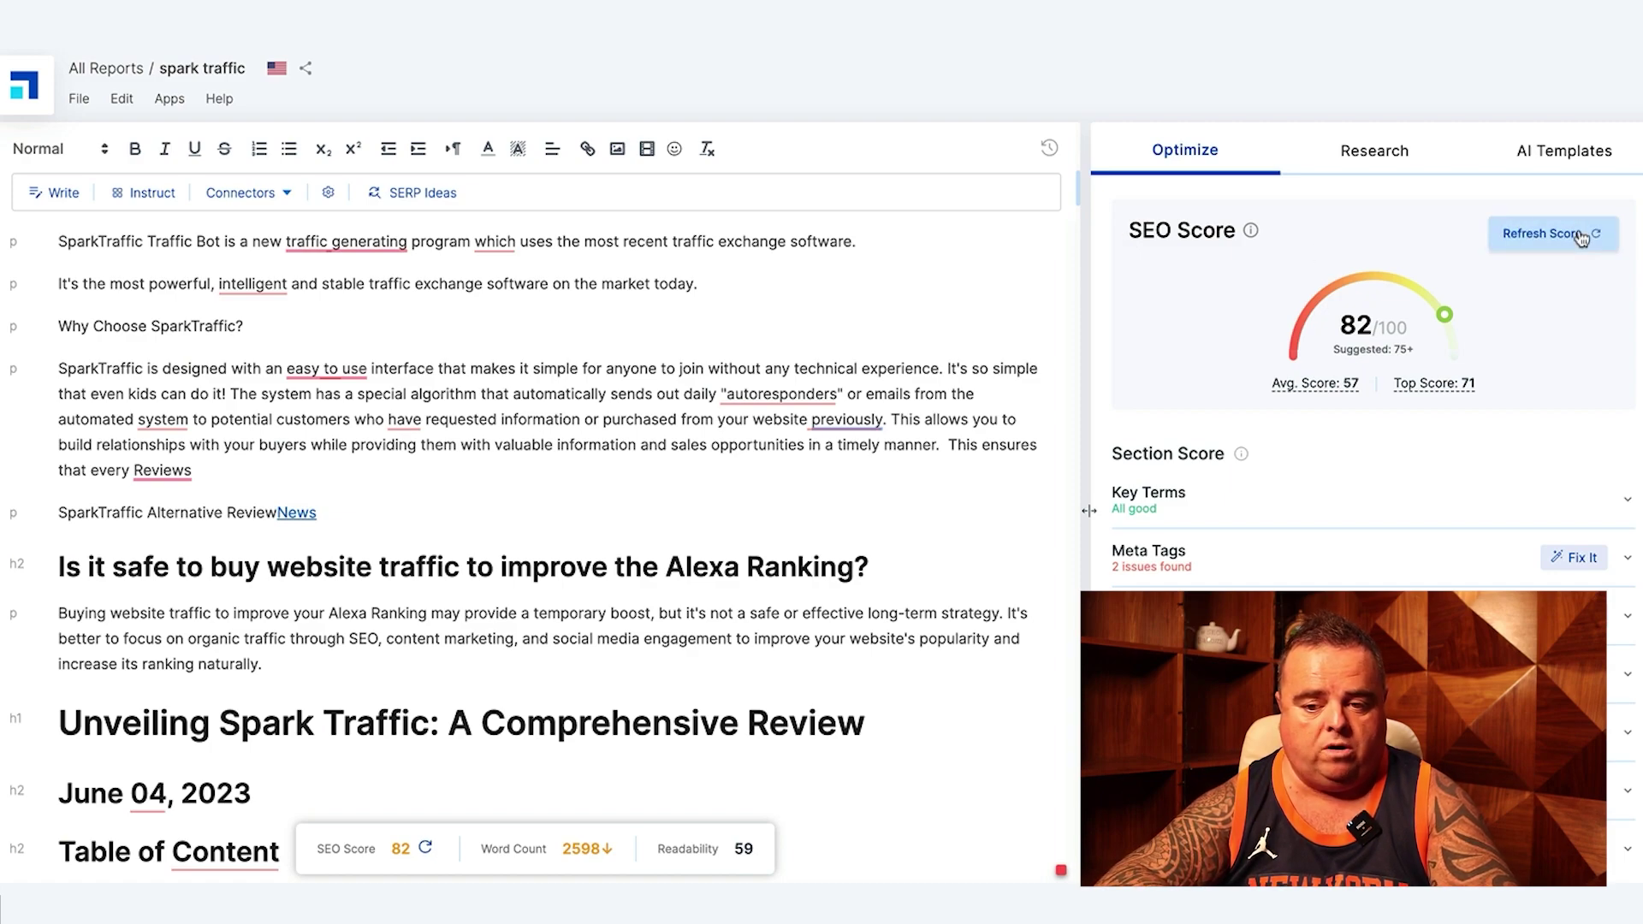